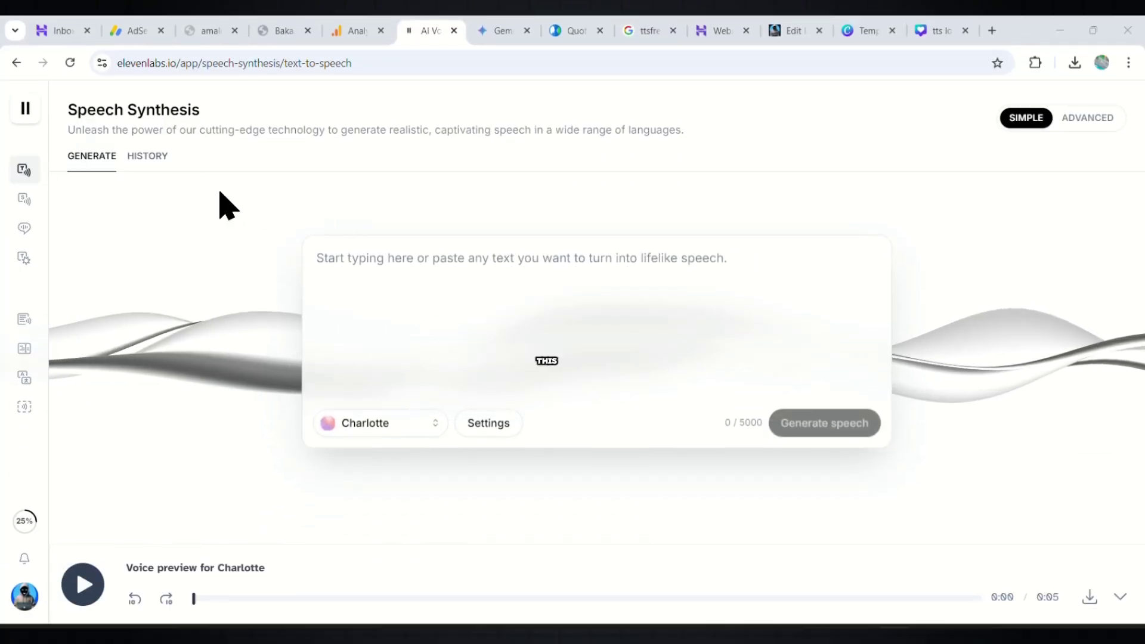
# Open the site's AI tools page and scroll down through its listings.
pyautogui.moveTo(33, 140)
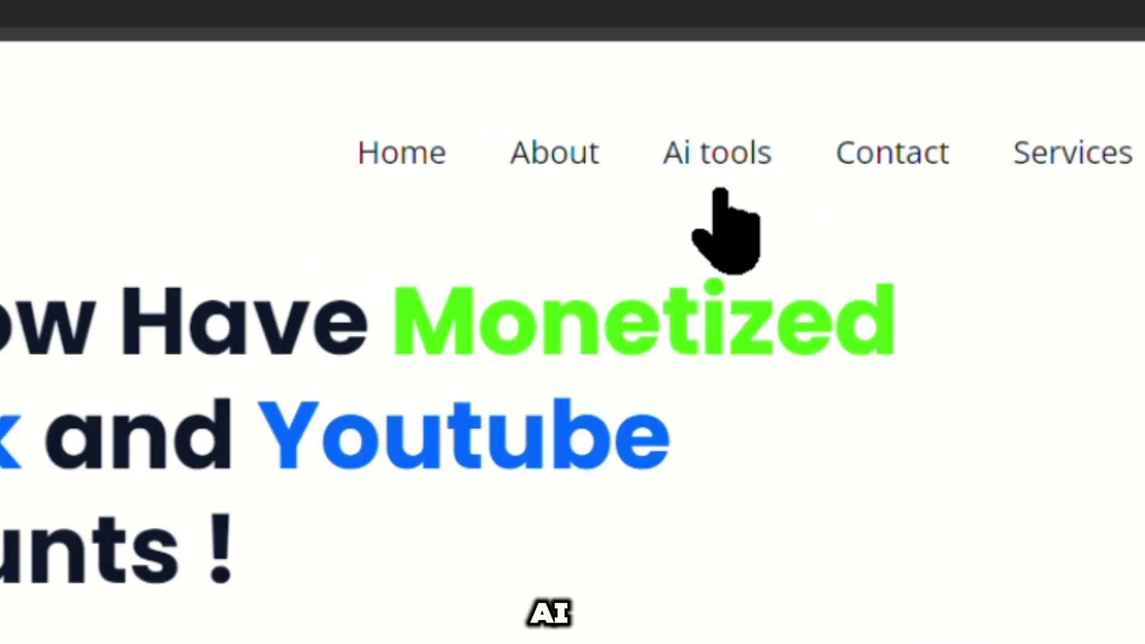
pyautogui.click(720, 191)
pyautogui.scroll(-10, 715, 536)
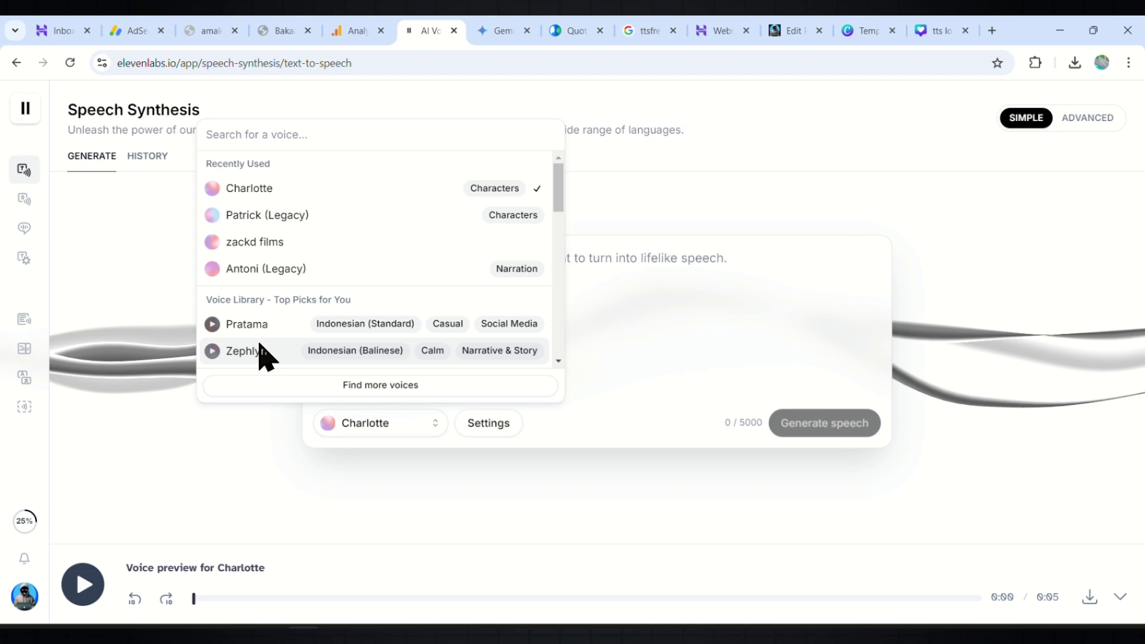
pyautogui.scroll(-2, 260, 353)
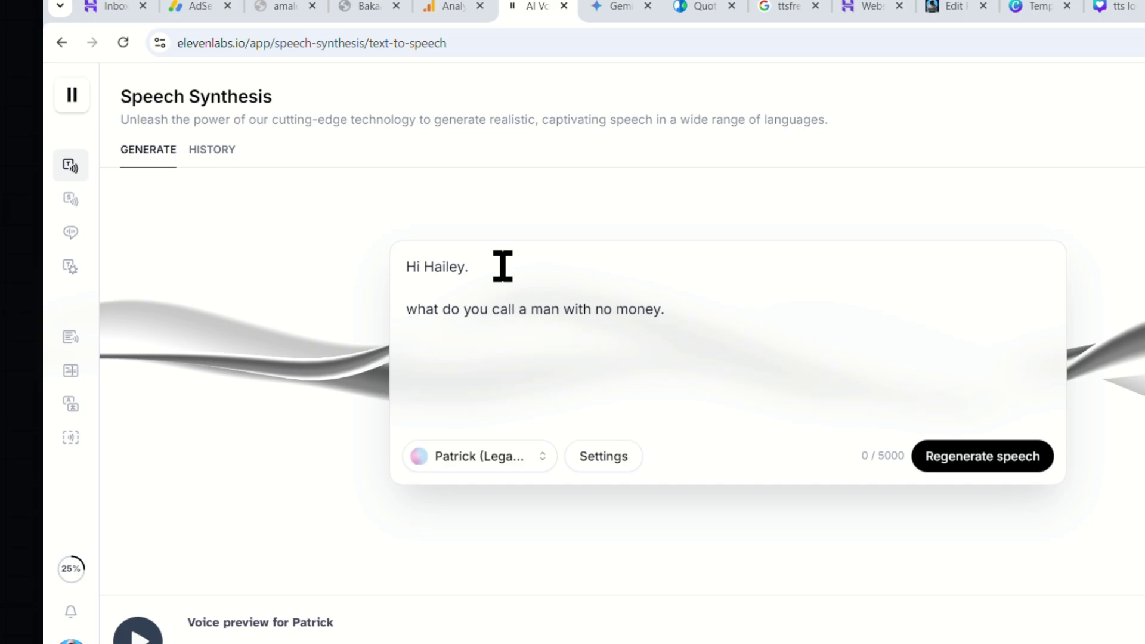
# Open bossmediatech.com from the results, go to Ai tools and find the Adobe Character Animator entry.
pyautogui.click(501, 265)
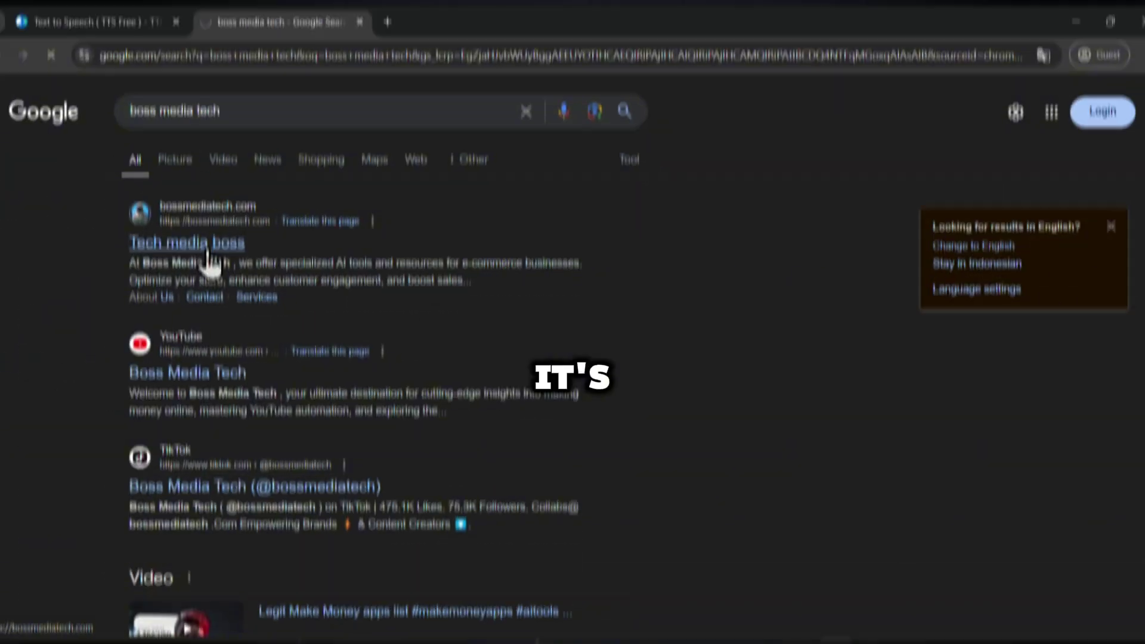
pyautogui.click(219, 250)
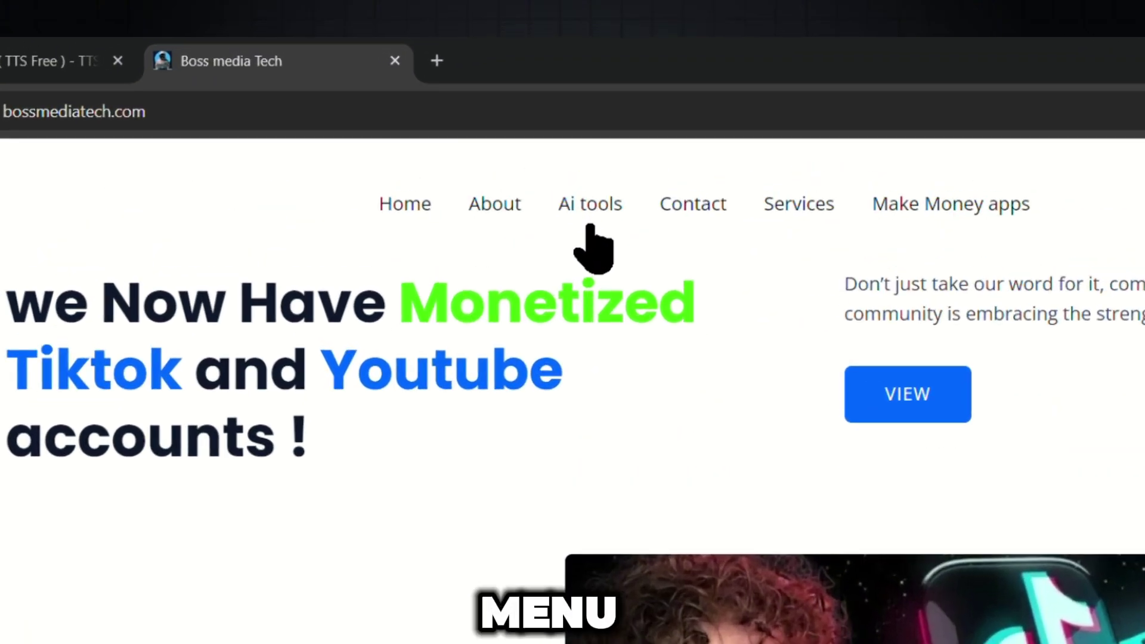
pyautogui.click(490, 125)
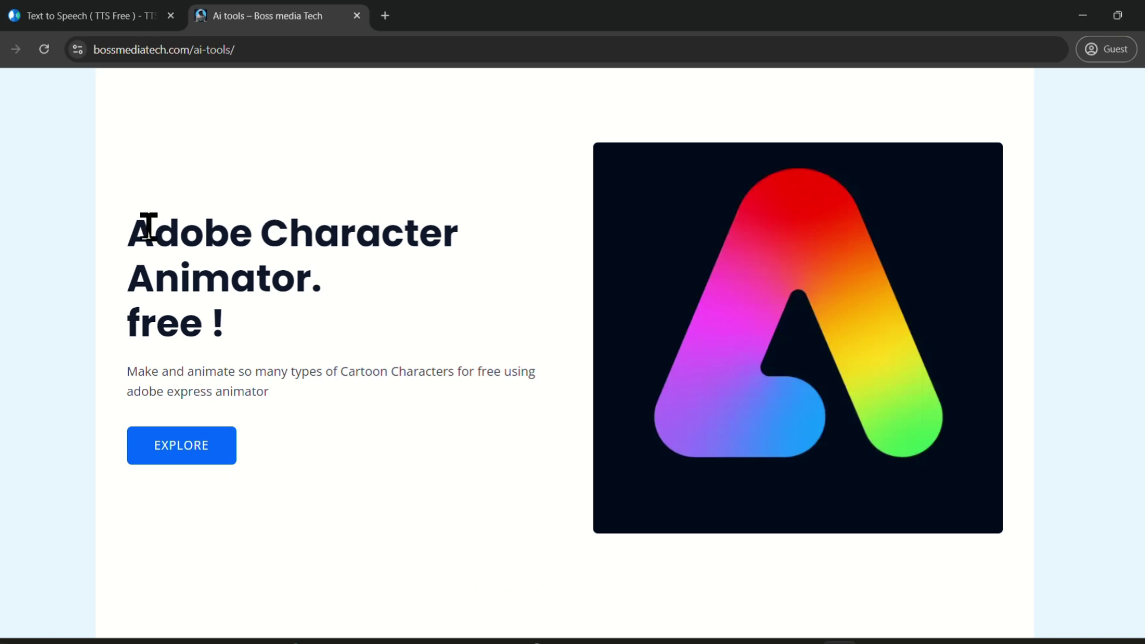
pyautogui.tripleClick(127, 327)
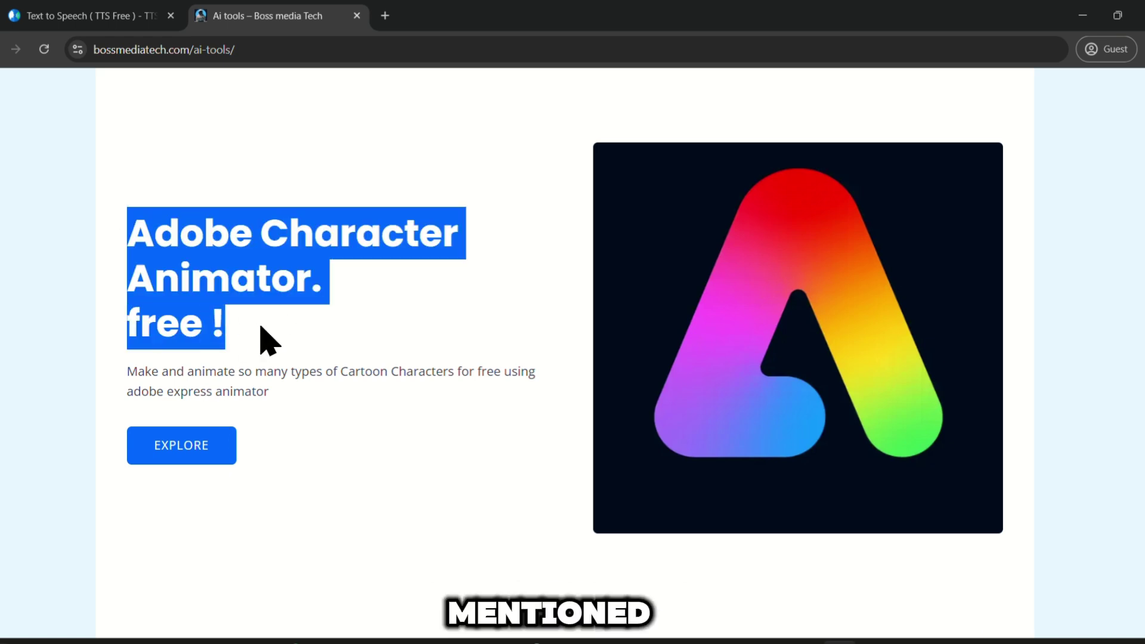
pyautogui.click(266, 326)
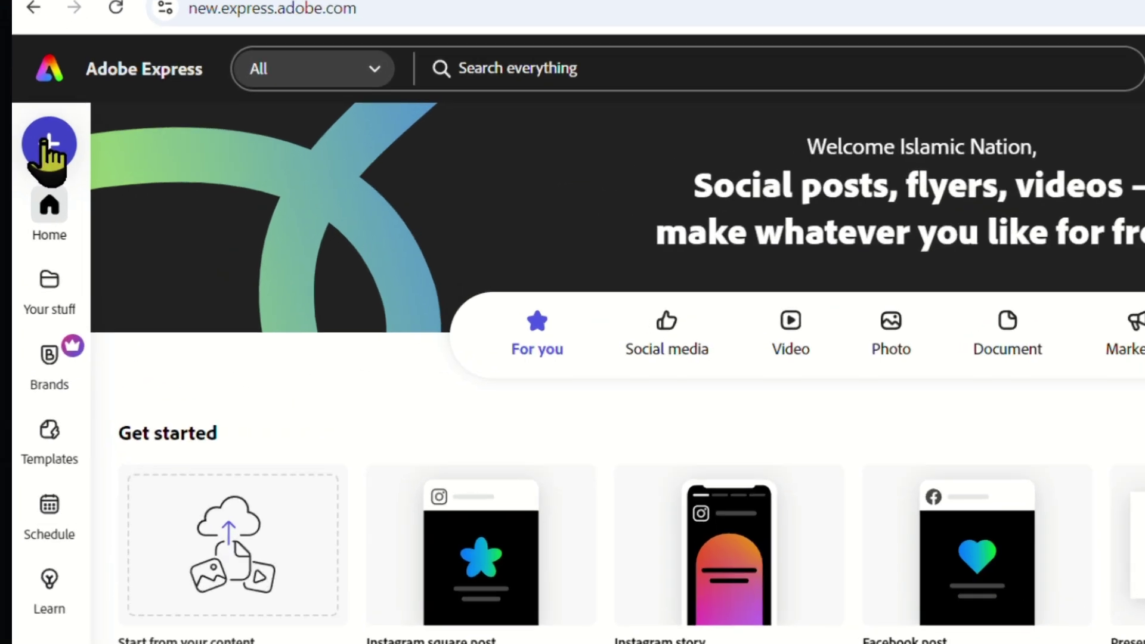
# Start the Animate characters quick action in Adobe Express.
pyautogui.click(50, 144)
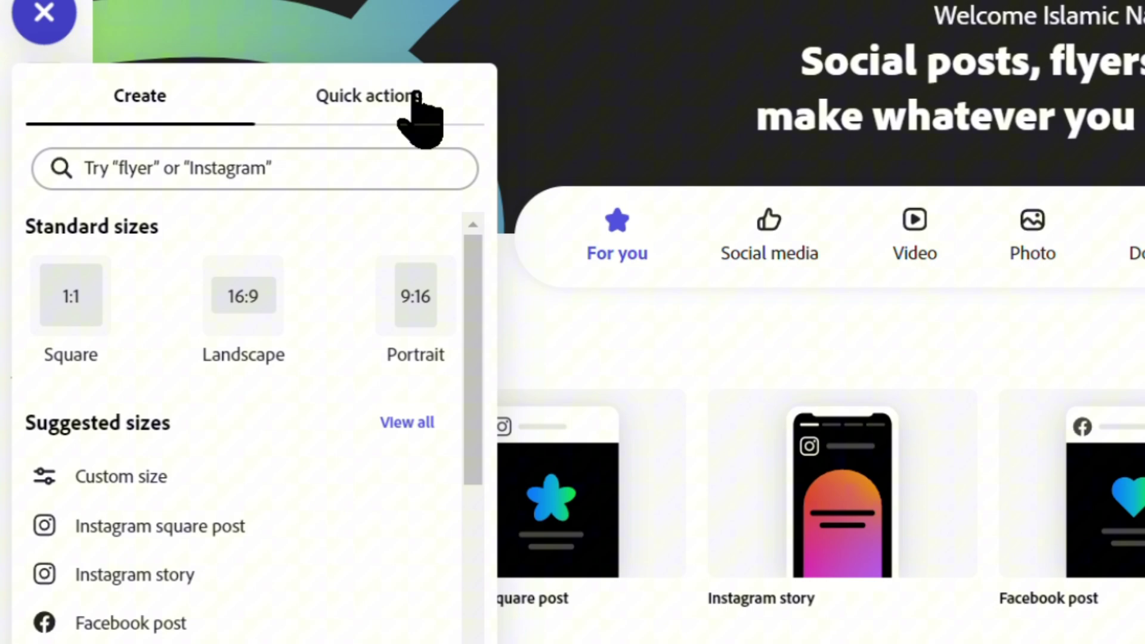
pyautogui.click(362, 218)
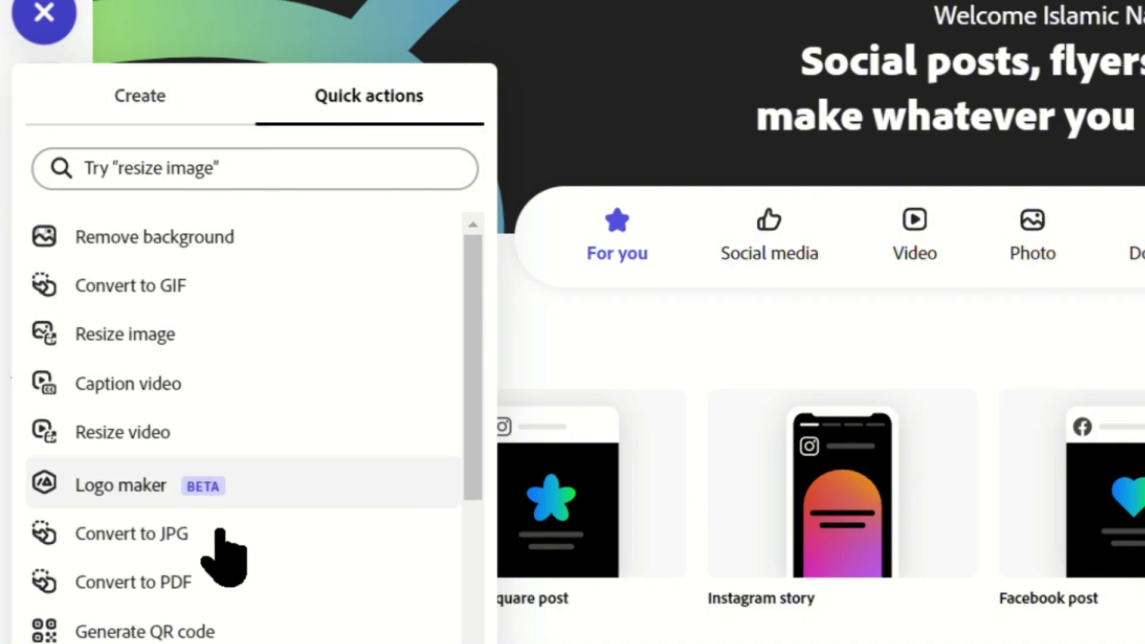
pyautogui.scroll(-1, 227, 632)
pyautogui.scroll(-3, 321, 643)
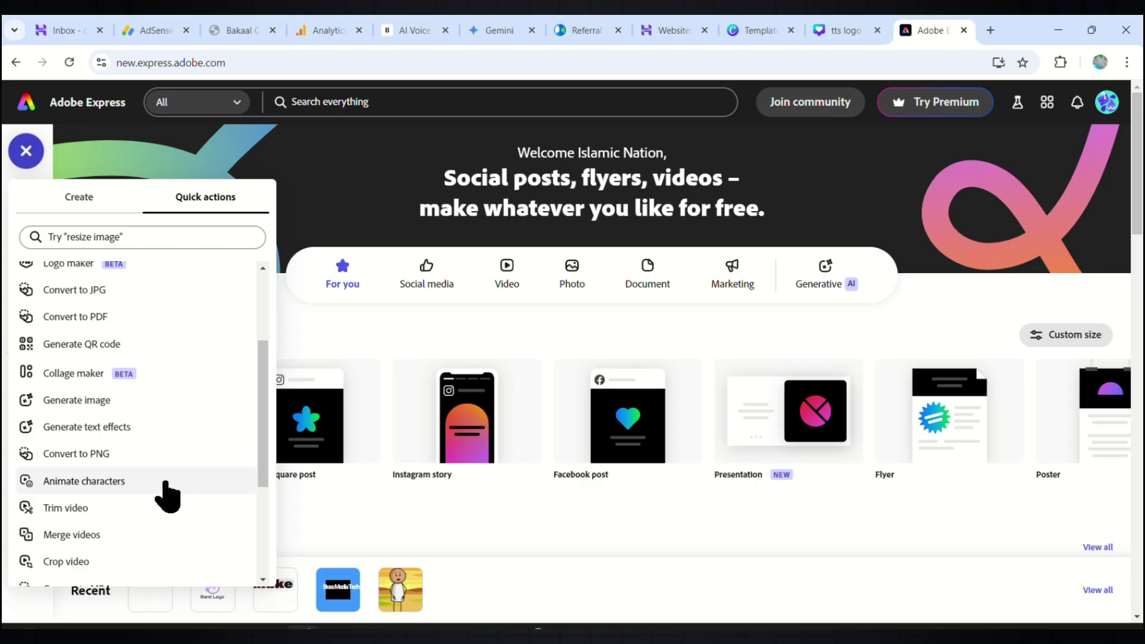
pyautogui.click(146, 489)
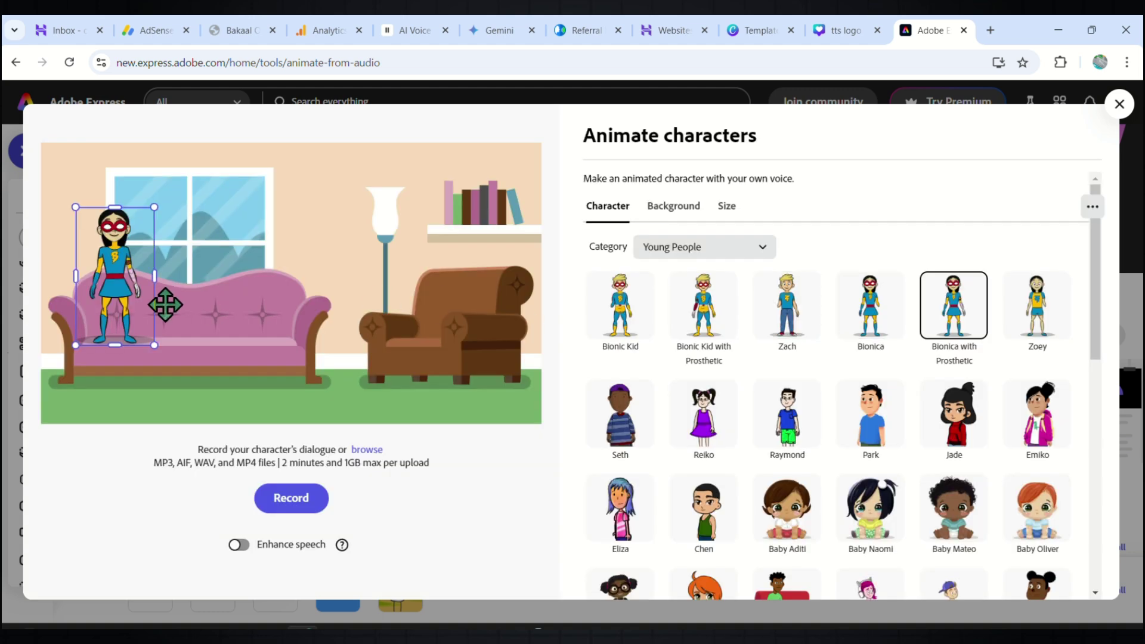
# Try Emiko, Ethan, Aisha, Ridley and the doctor, then choose Jaxon as the character.
pyautogui.click(1042, 438)
pyautogui.scroll(-3, 1014, 453)
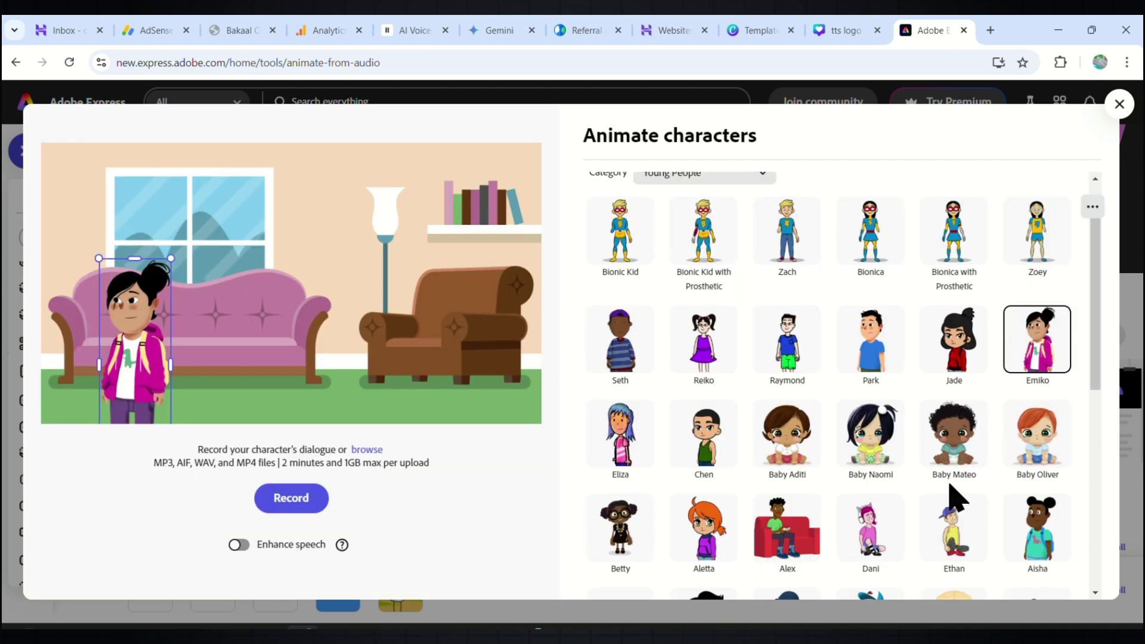
pyautogui.click(957, 468)
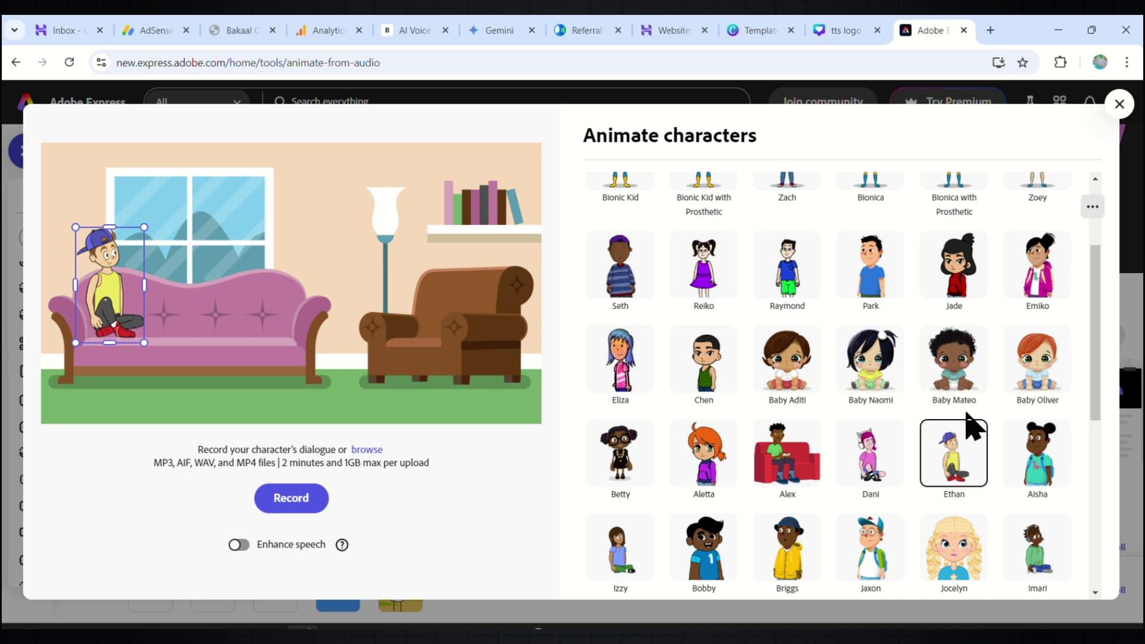
pyautogui.click(1039, 464)
pyautogui.scroll(-7, 776, 388)
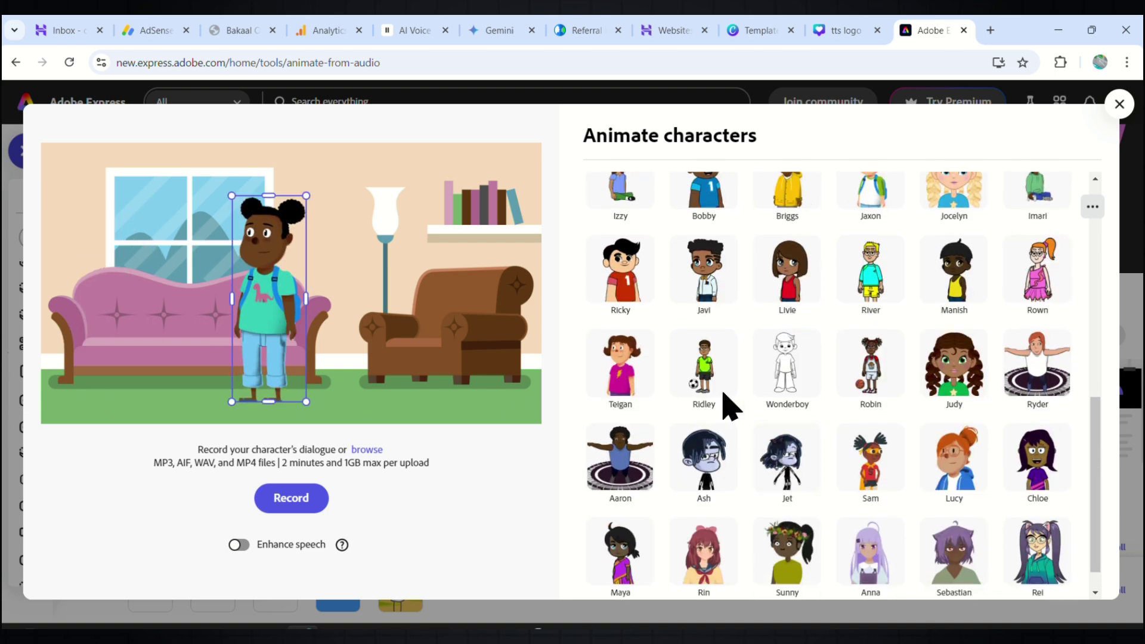
pyautogui.click(709, 382)
pyautogui.scroll(5, 787, 387)
pyautogui.click(793, 391)
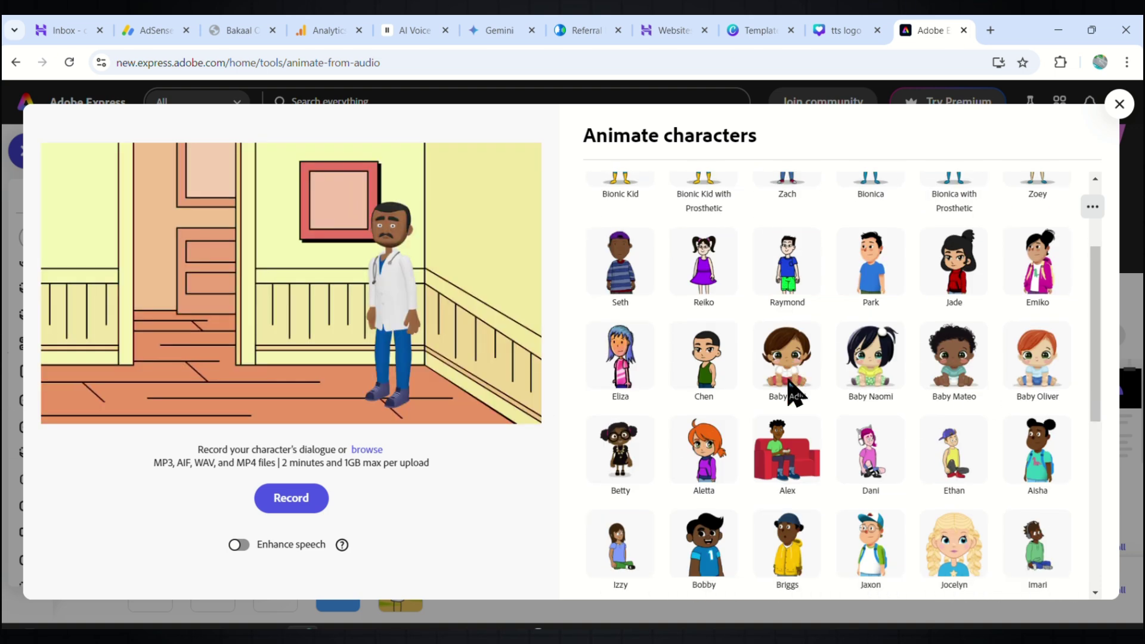
pyautogui.click(882, 488)
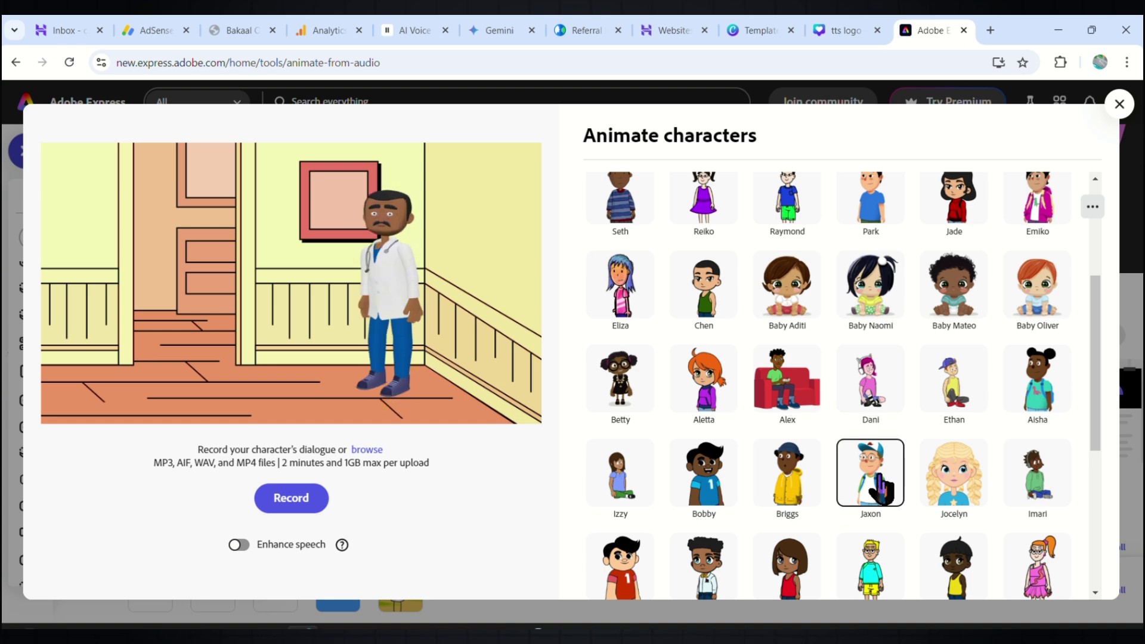
pyautogui.scroll(4, 710, 330)
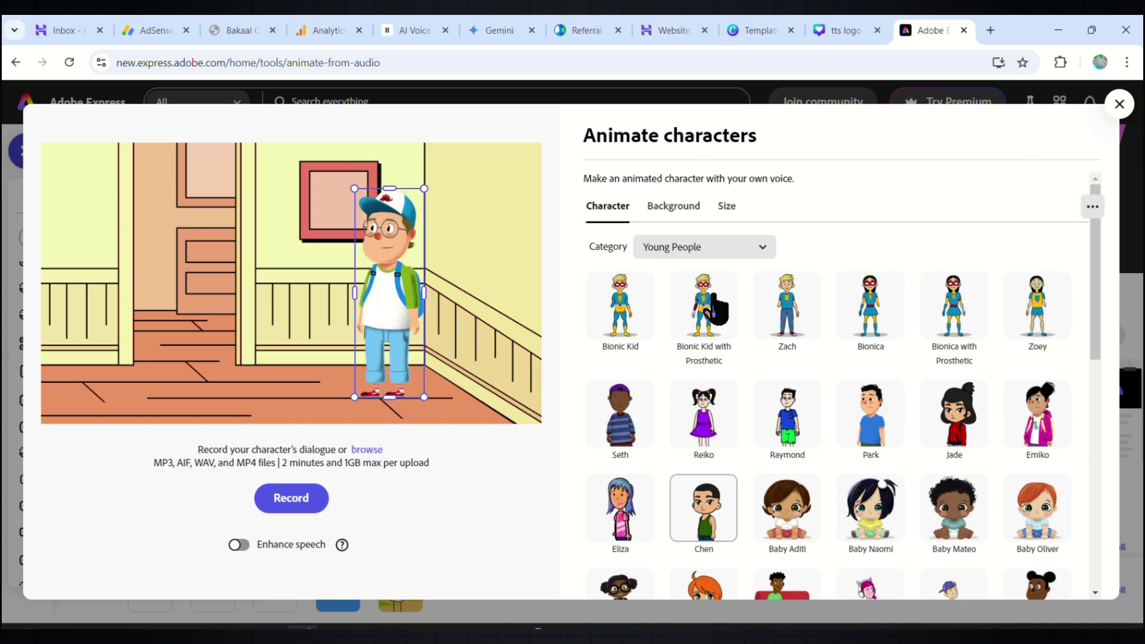
# Set the Living Room background and move Jaxon lower and right, in front of the armchair.
pyautogui.click(668, 209)
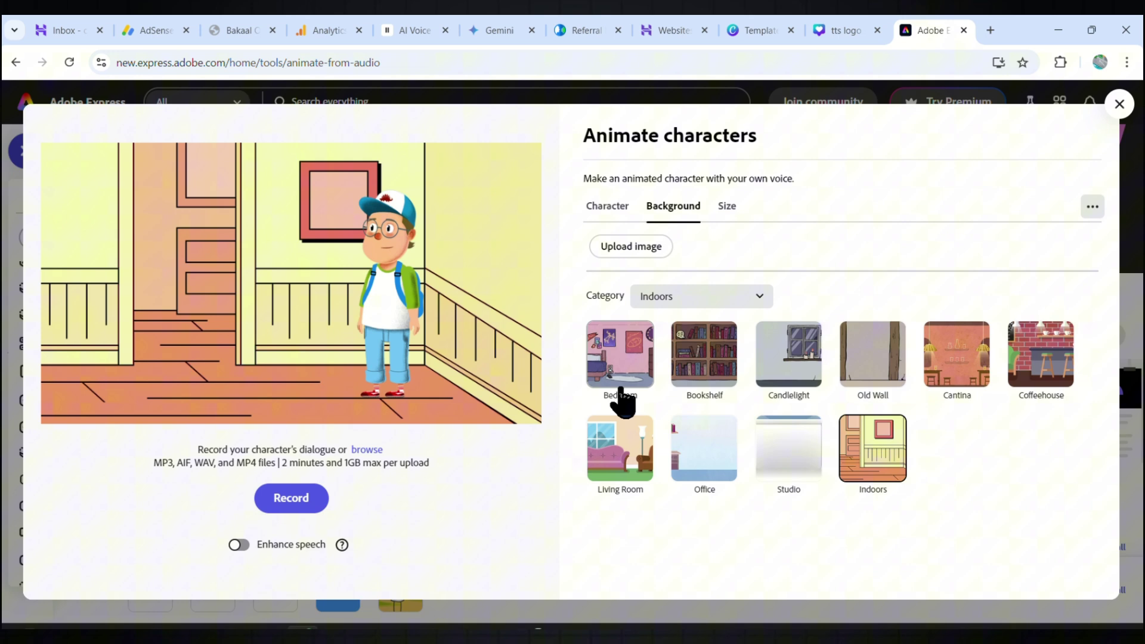
pyautogui.click(621, 444)
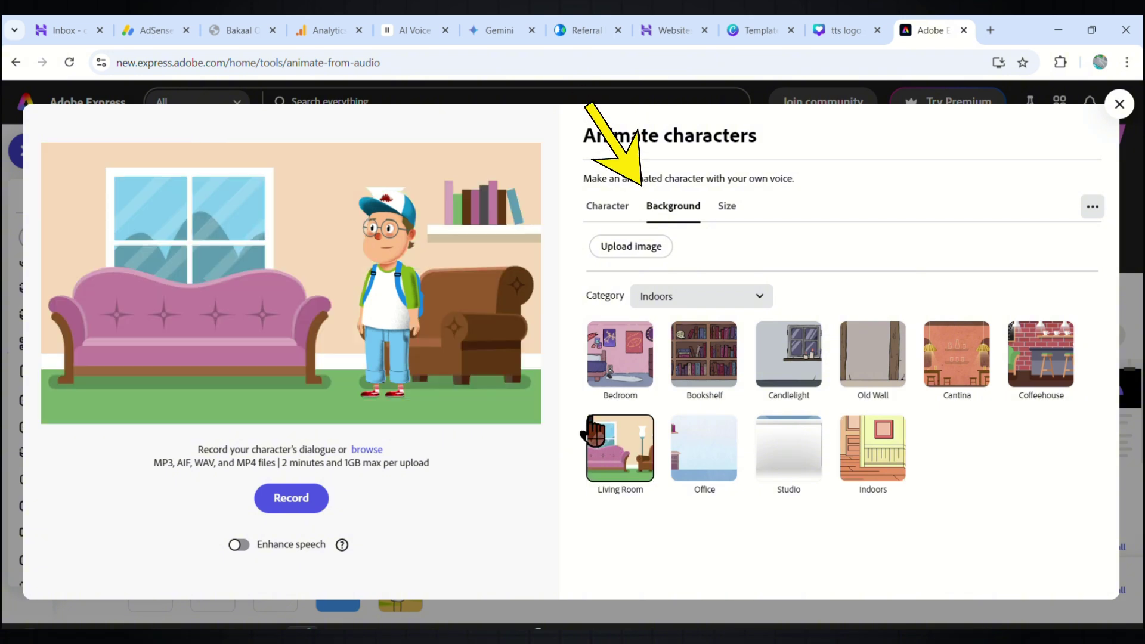
pyautogui.moveTo(391, 334); pyautogui.dragTo(411, 353)
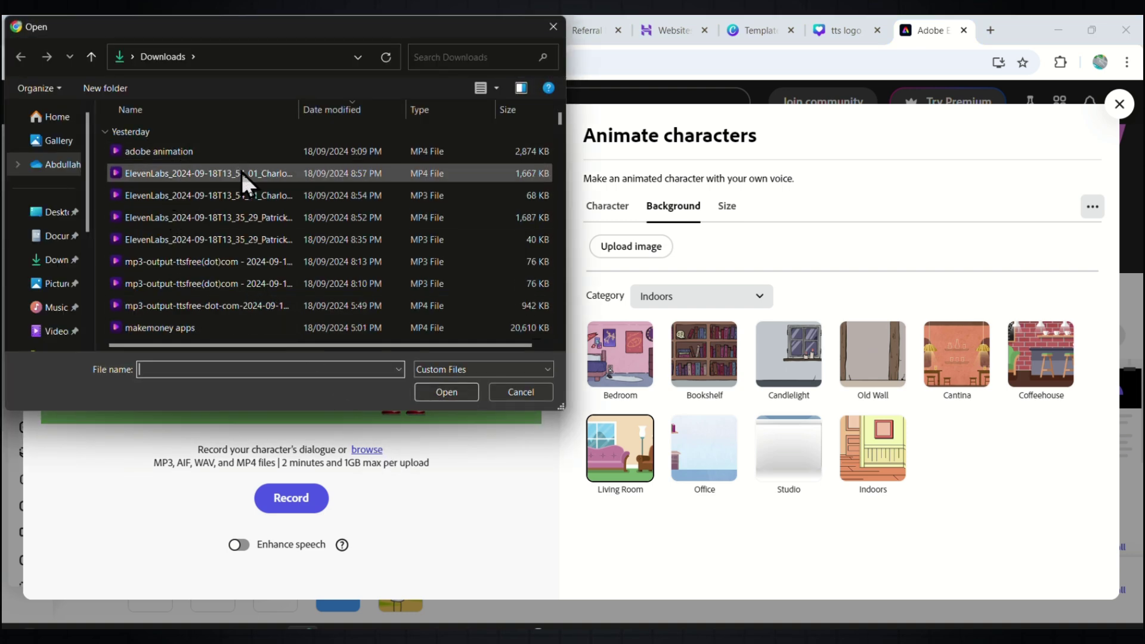
# Load the ElevenLabs voice file from Downloads as Jaxon's dialogue.
pyautogui.doubleClick(291, 245)
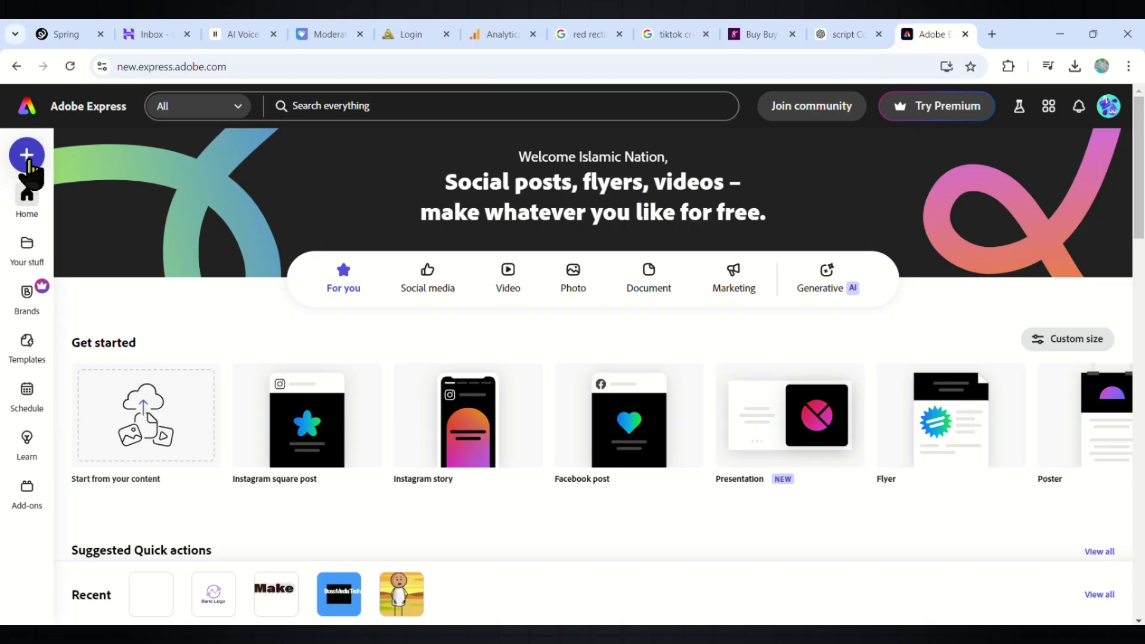
# Start the Animate characters quick action again.
pyautogui.click(26, 156)
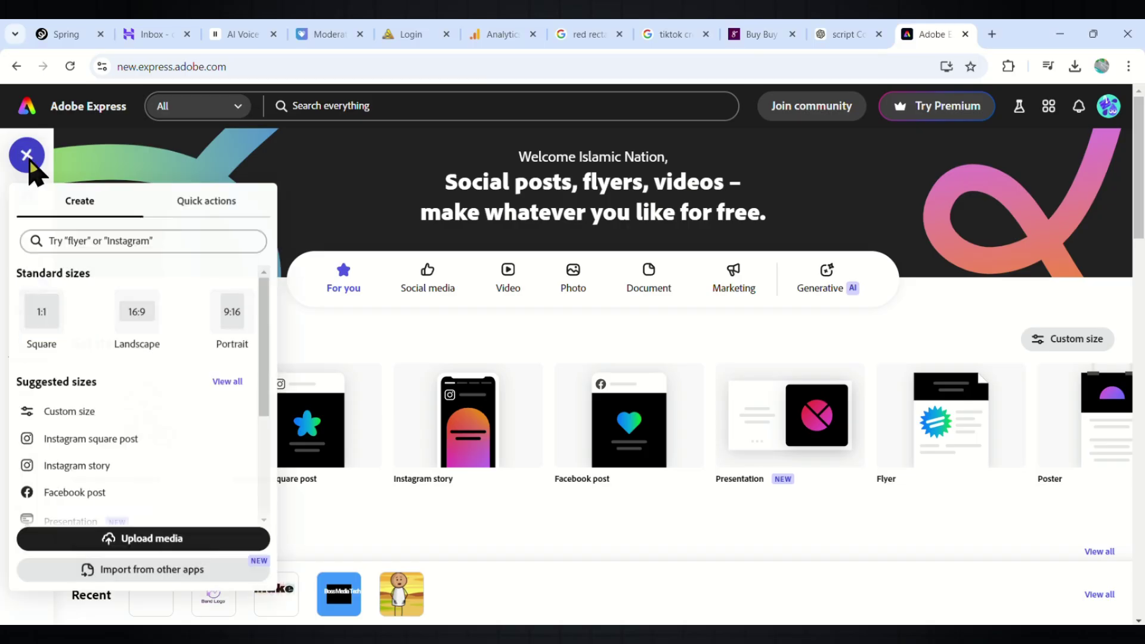
pyautogui.click(210, 206)
pyautogui.scroll(-5, 182, 507)
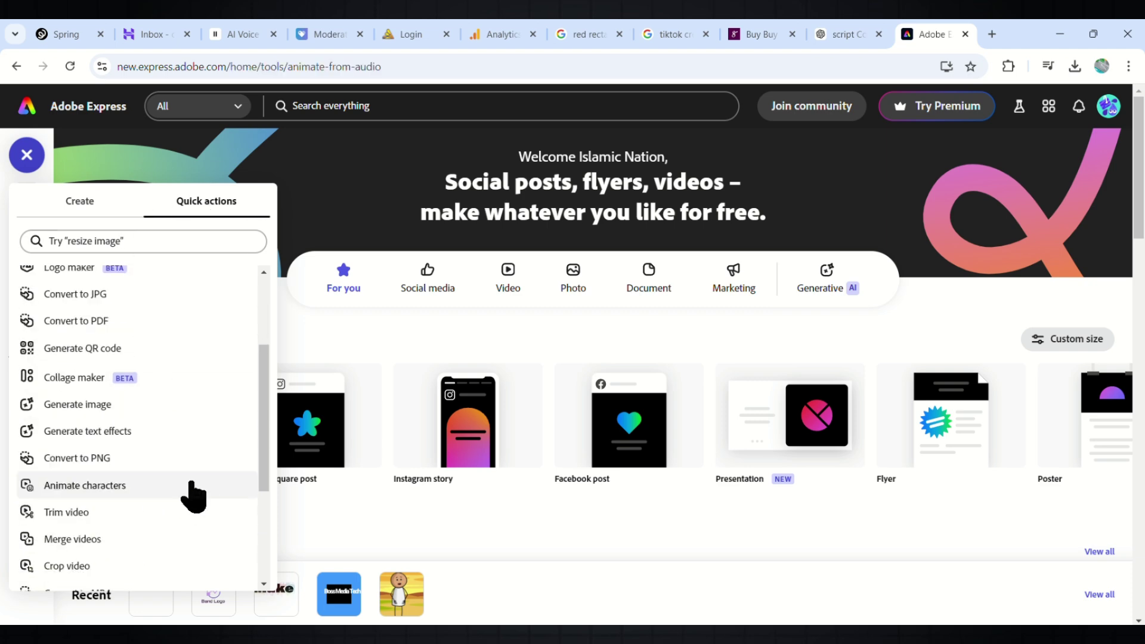
pyautogui.click(192, 497)
# Choose Dani as the character and shift her slightly right against the tree.
pyautogui.scroll(-3, 847, 387)
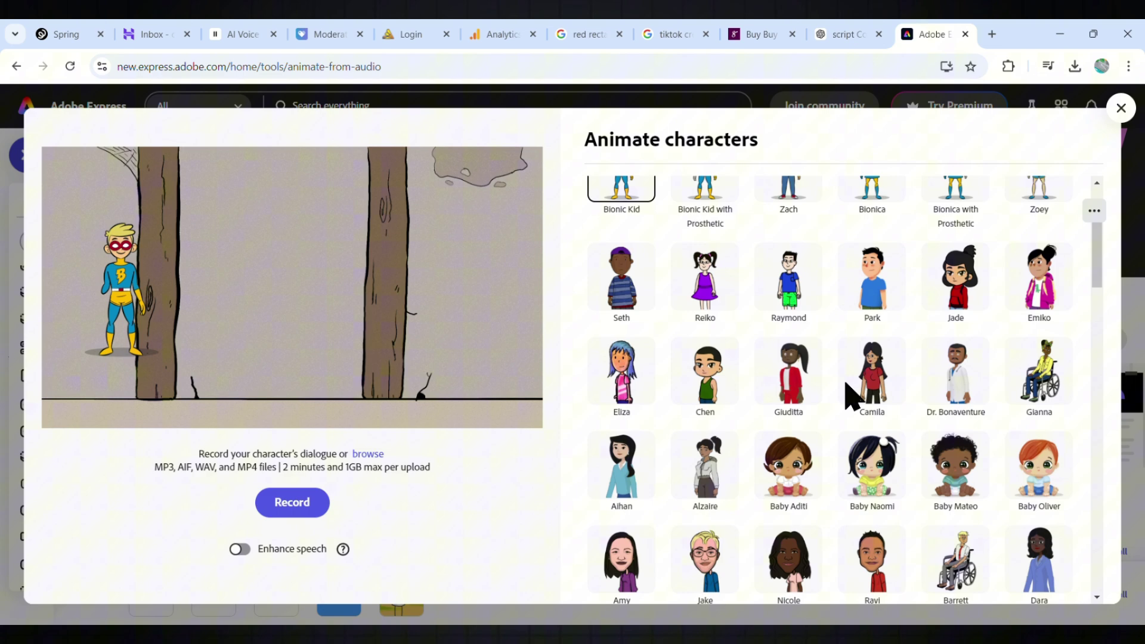
pyautogui.scroll(-10, 848, 395)
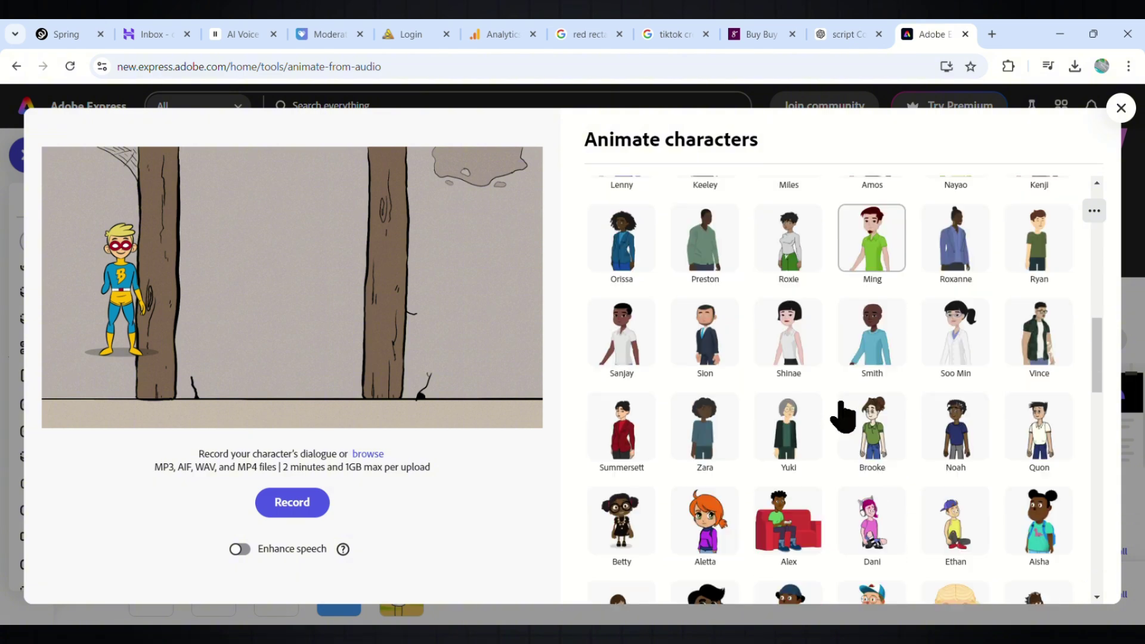
pyautogui.scroll(-4, 843, 417)
pyautogui.click(874, 317)
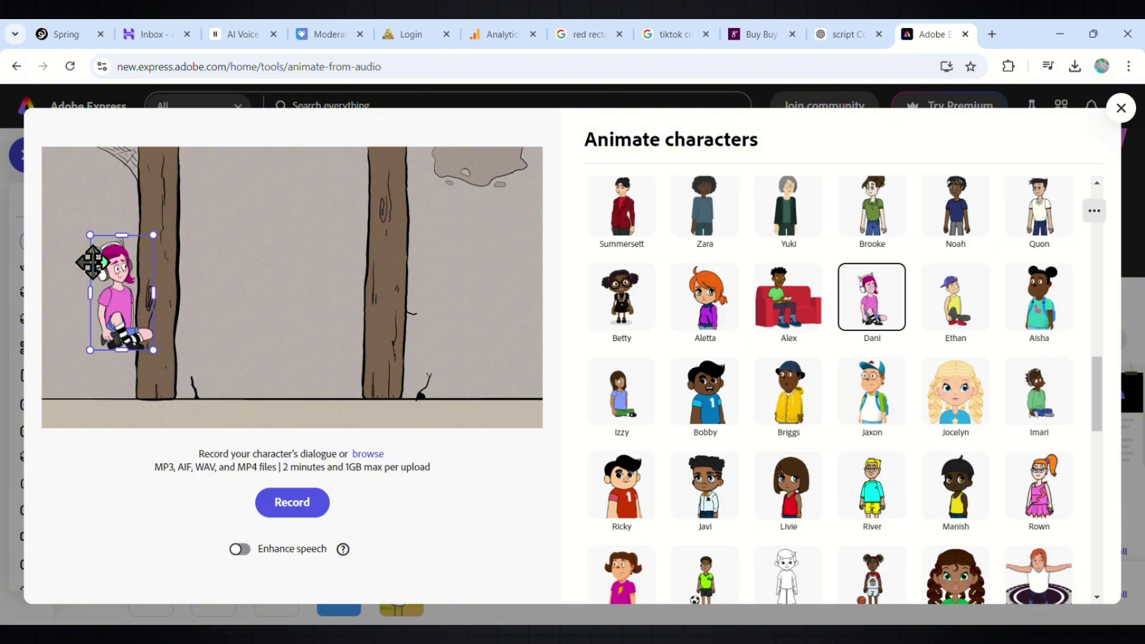
pyautogui.moveTo(106, 289); pyautogui.dragTo(131, 289)
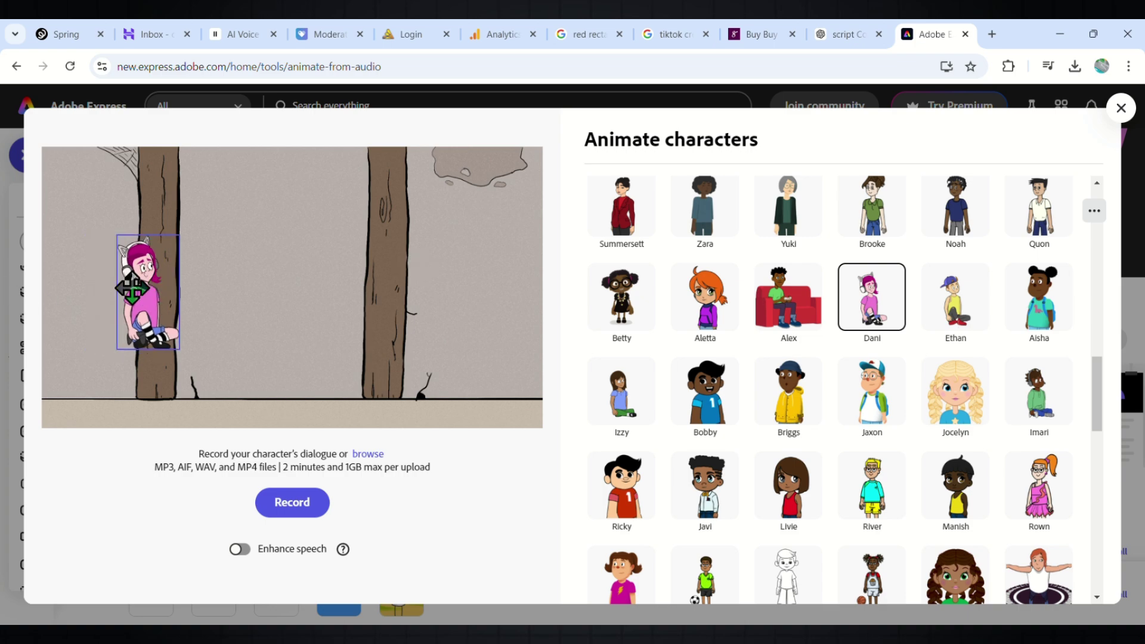
pyautogui.scroll(10, 745, 304)
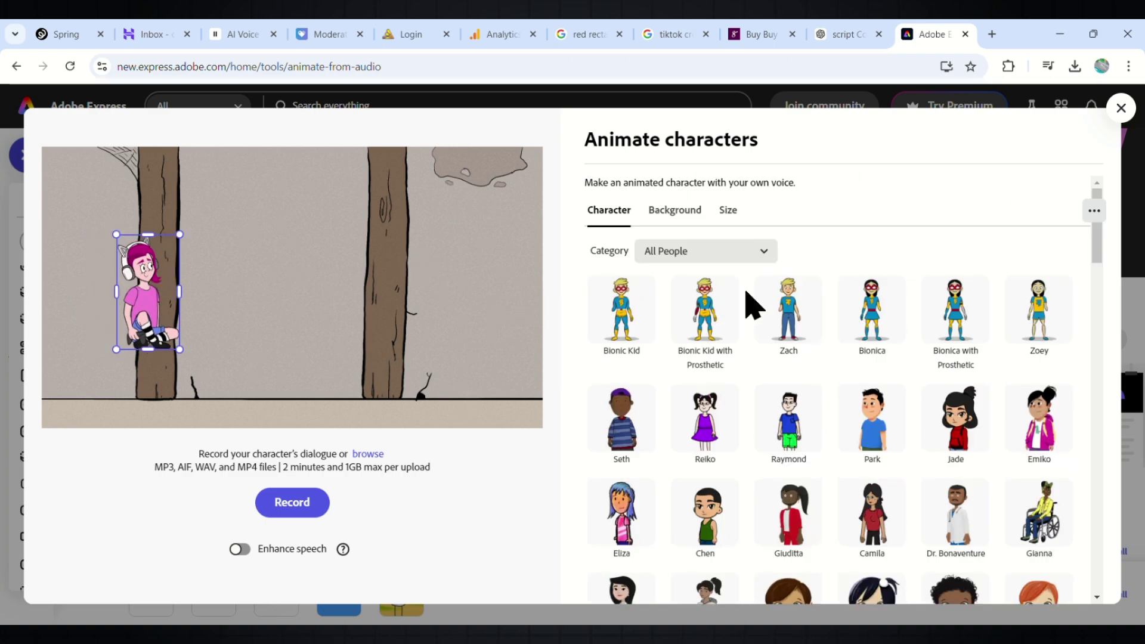
# Use the Indoors Living Room backdrop and drag Dani left onto the sofa.
pyautogui.click(672, 211)
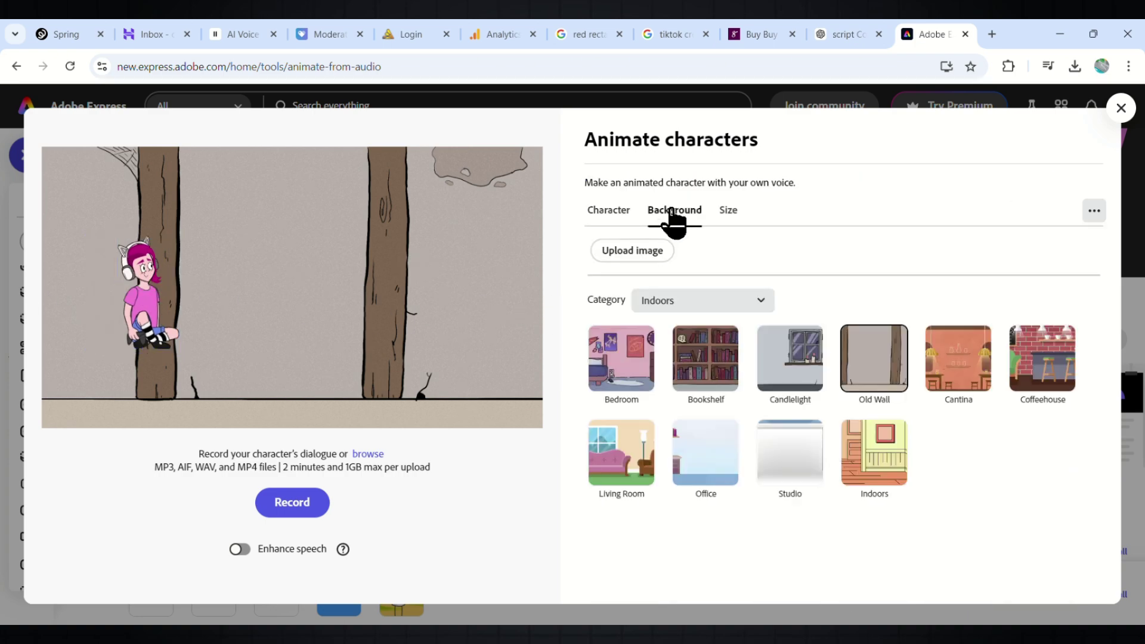
pyautogui.click(680, 307)
pyautogui.click(690, 528)
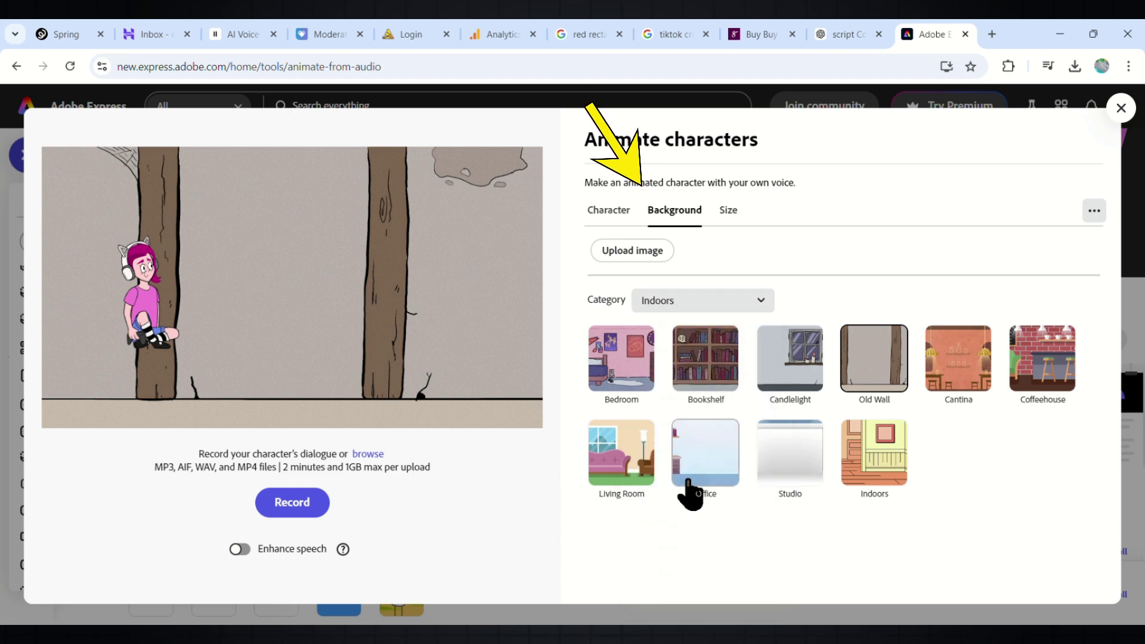
pyautogui.click(621, 452)
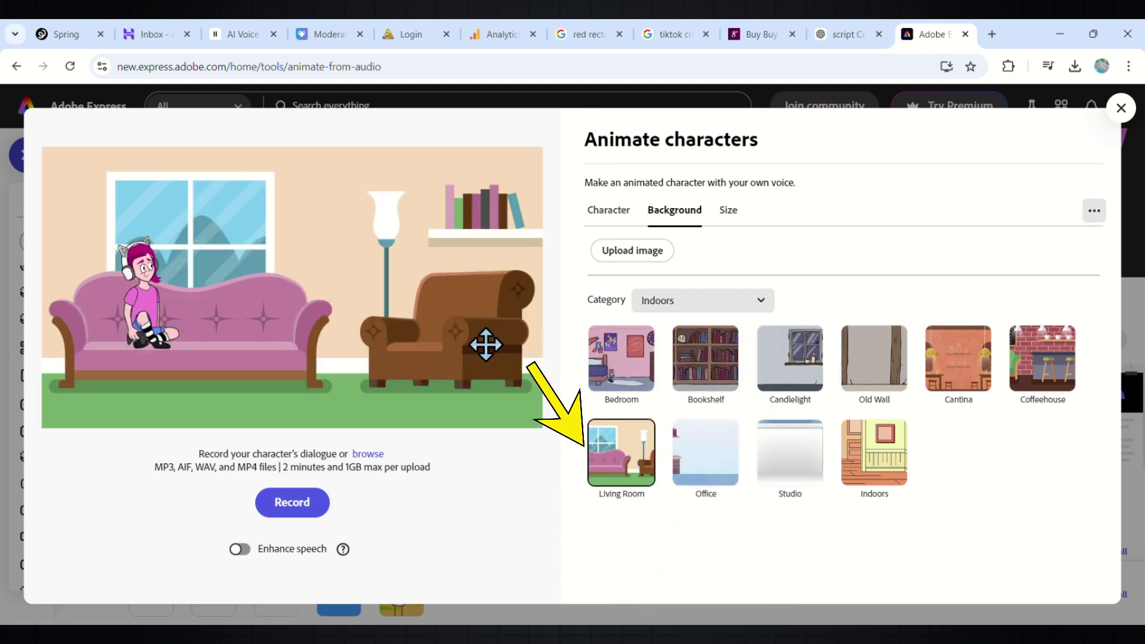
pyautogui.moveTo(155, 315); pyautogui.dragTo(138, 316)
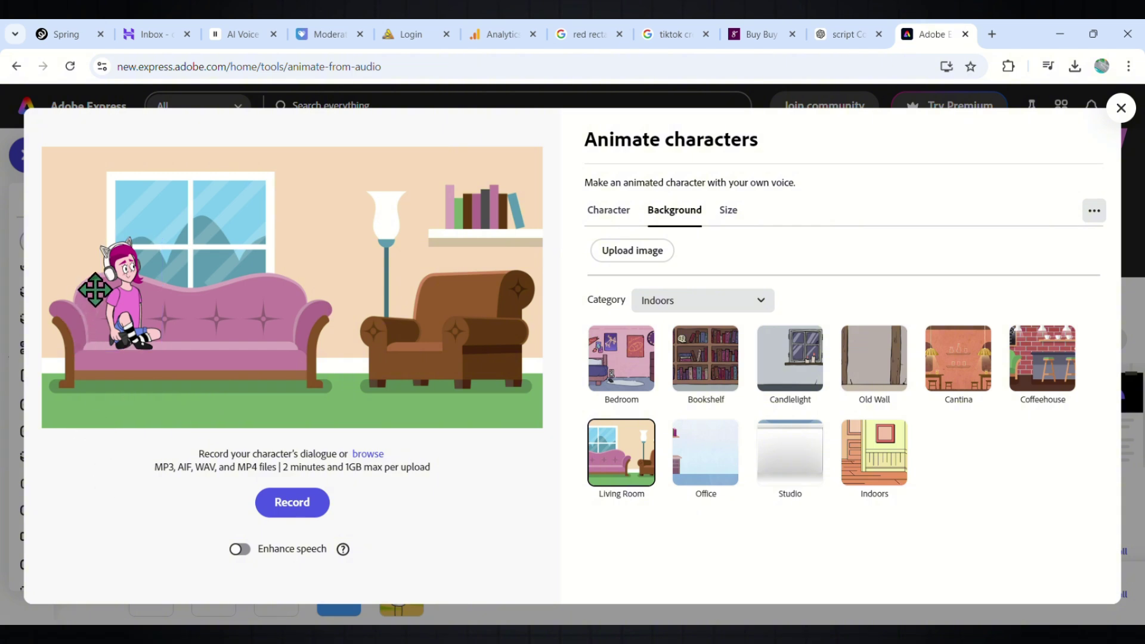
# Slide Dani further left on the sofa and load the 60 KB ElevenLabs MP3 as her dialogue.
pyautogui.moveTo(142, 294); pyautogui.dragTo(129, 294)
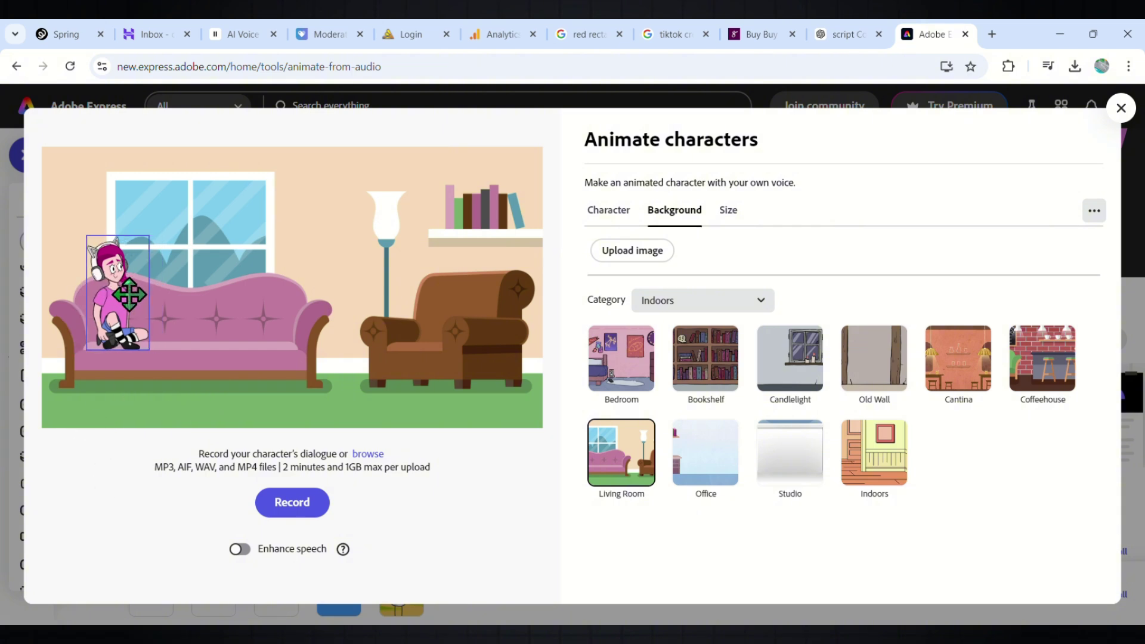
pyautogui.click(368, 455)
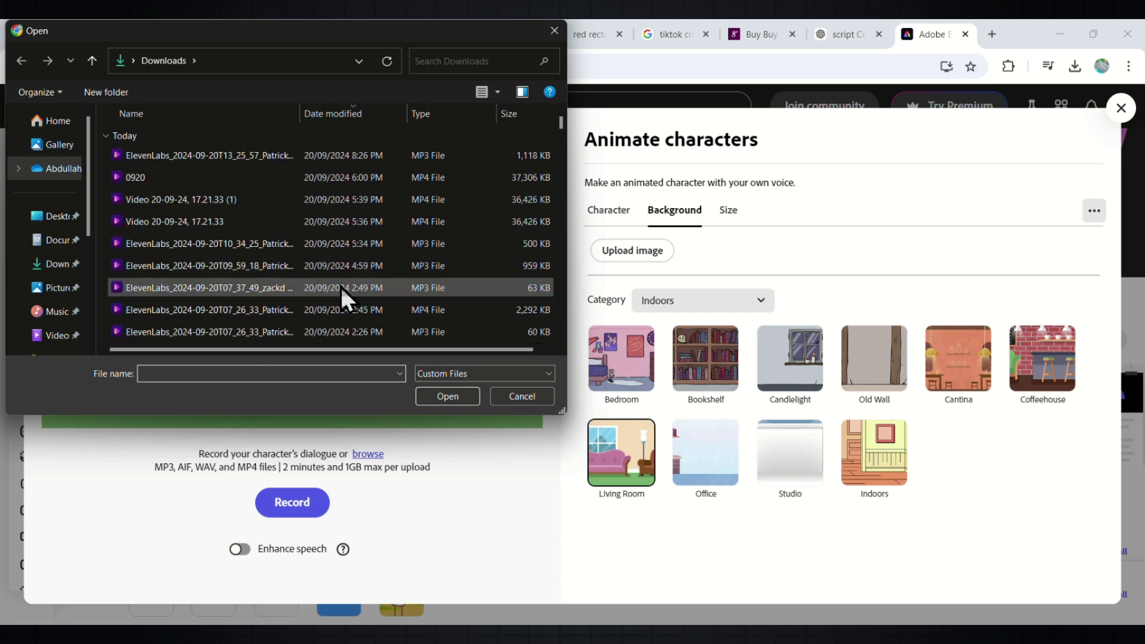
pyautogui.scroll(-1, 385, 320)
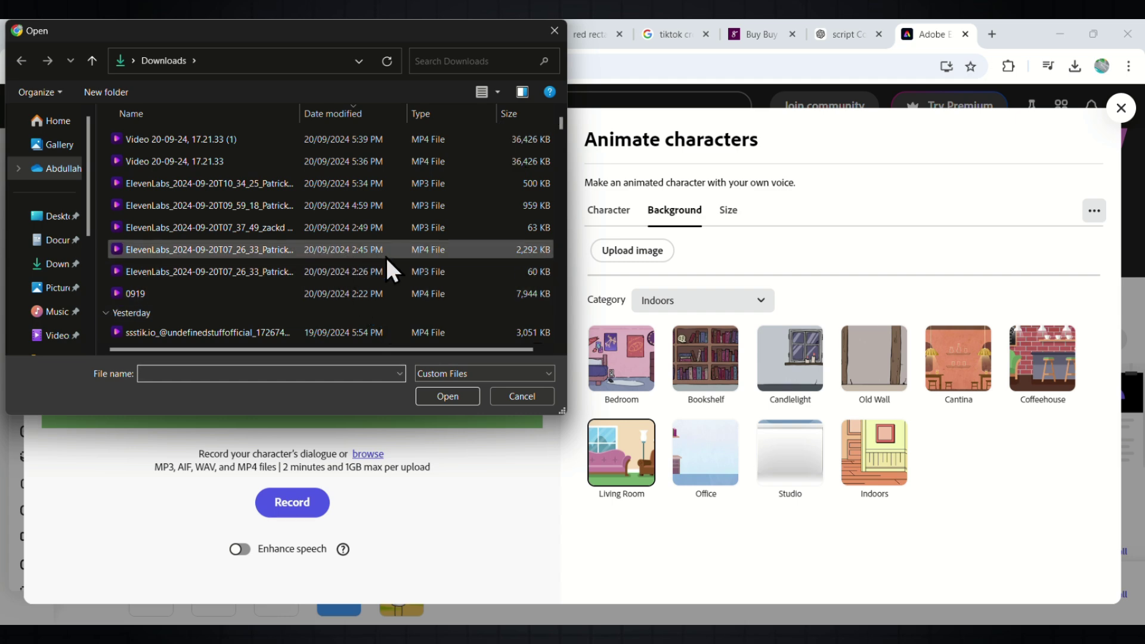
pyautogui.click(409, 269)
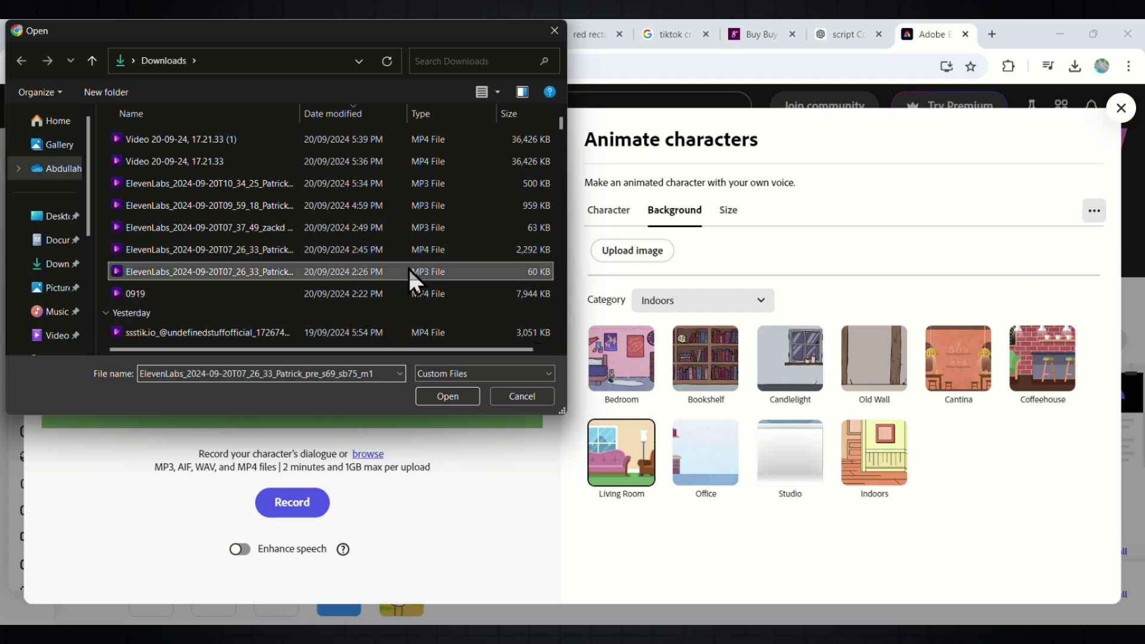
pyautogui.click(457, 400)
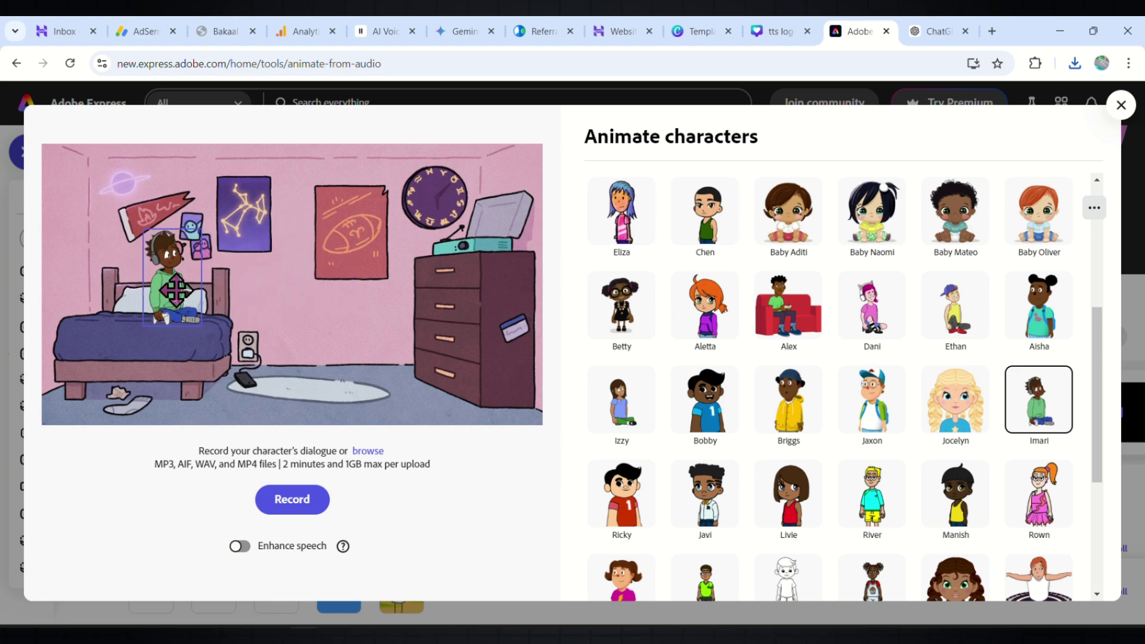
# Load the boy's voice recording, preview the lip-synced clip and download it as MP4.
pyautogui.click(375, 451)
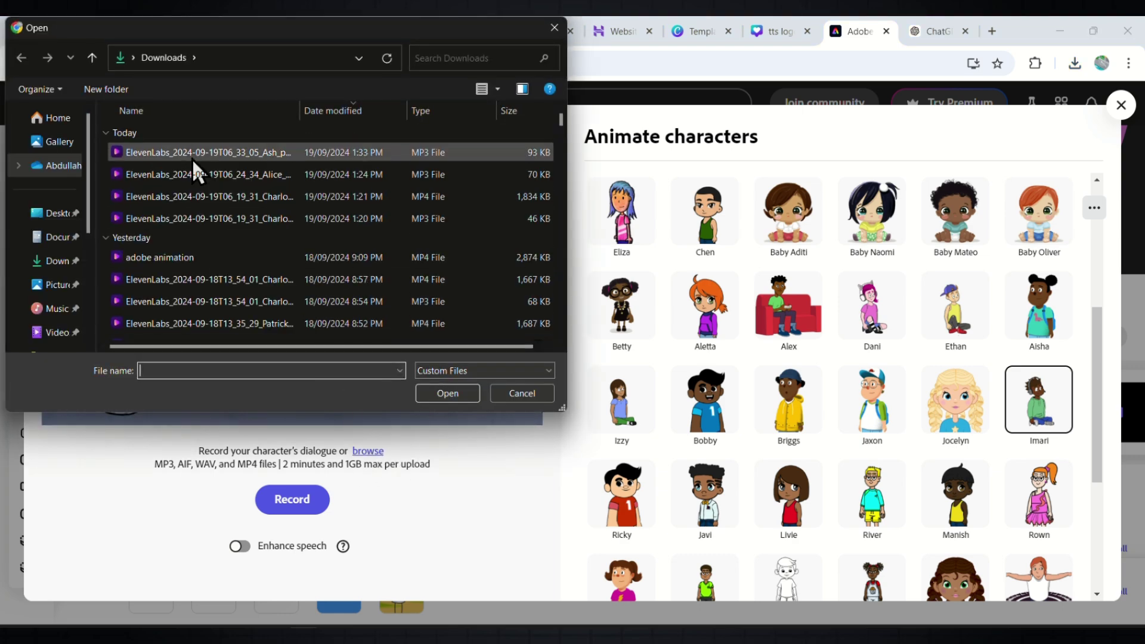
pyautogui.click(197, 169)
pyautogui.click(443, 393)
pyautogui.click(292, 291)
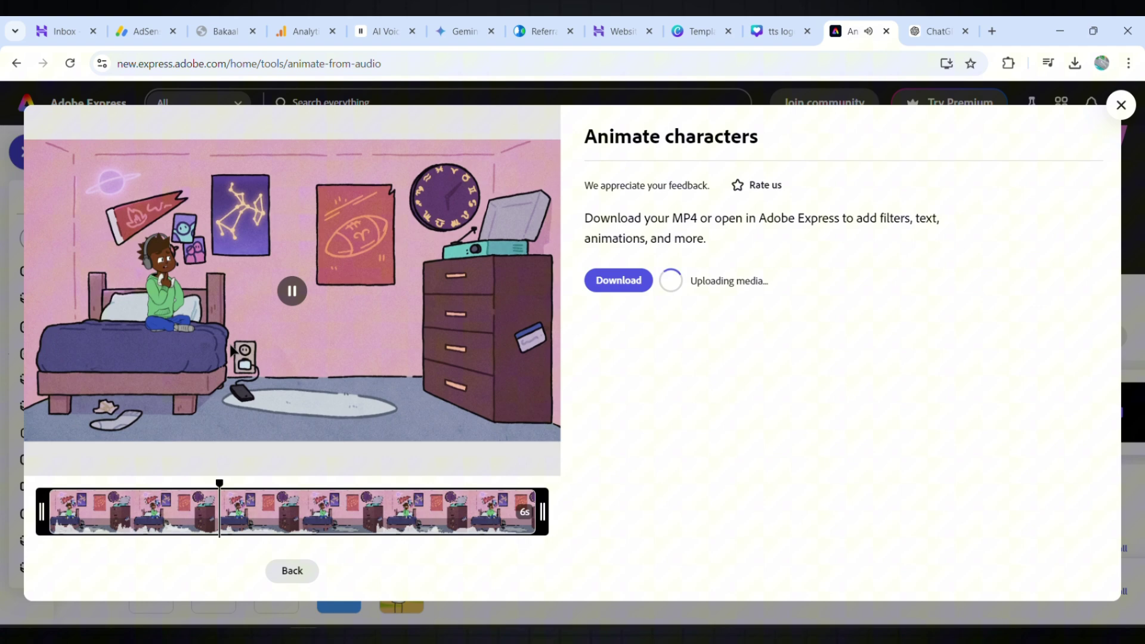
pyautogui.click(632, 285)
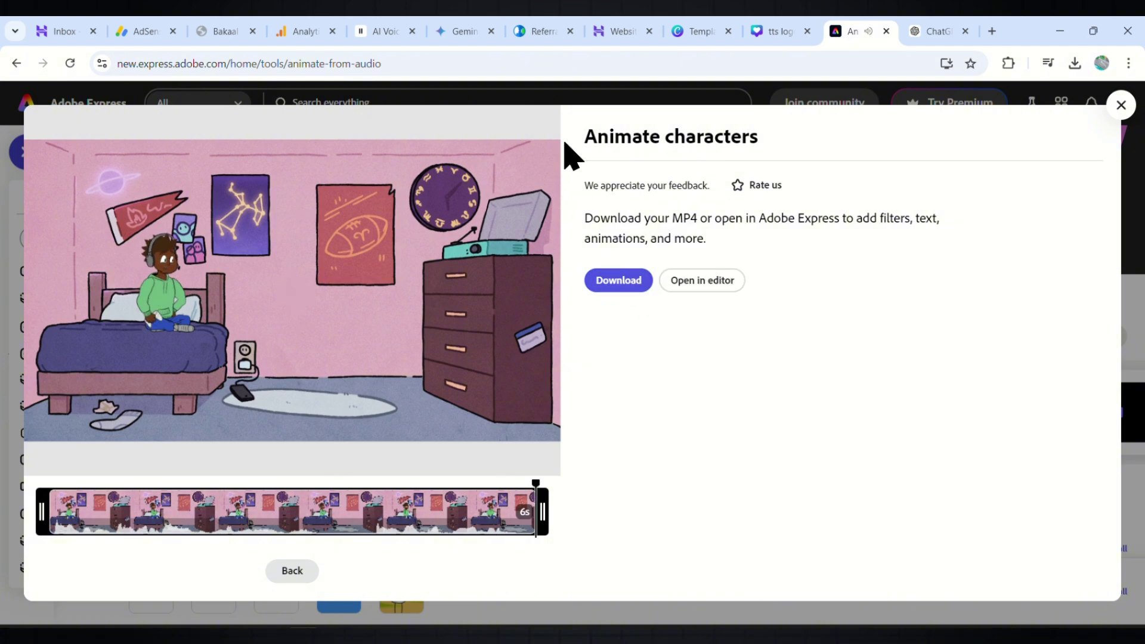
# Start a new character animation with Alex, resized and placed beside the dresser.
pyautogui.click(27, 151)
pyautogui.click(206, 198)
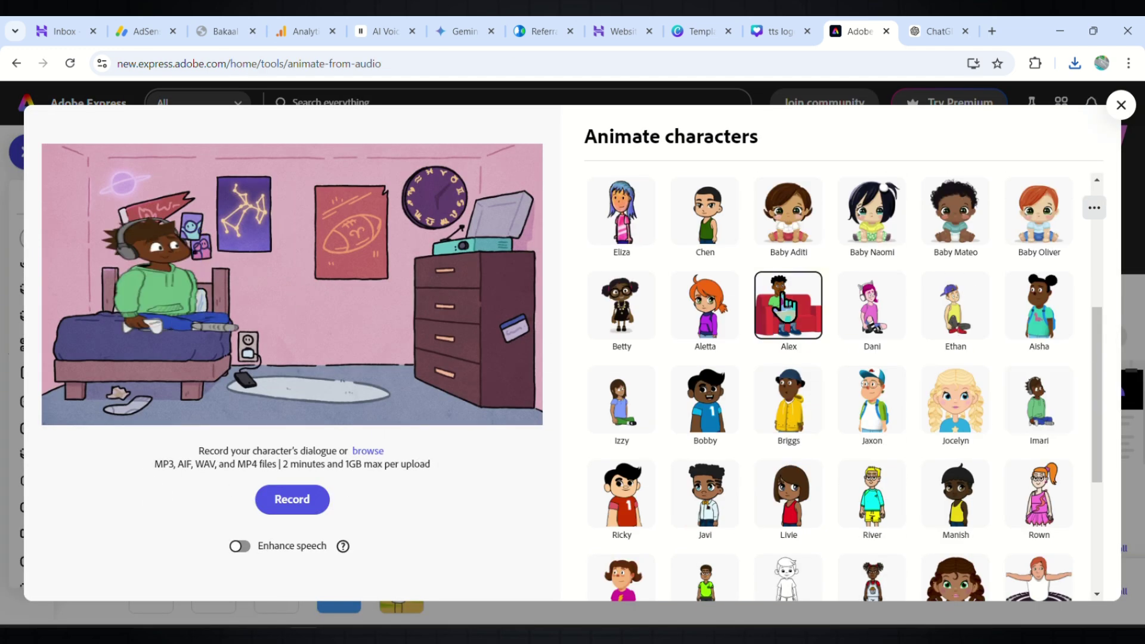
pyautogui.click(787, 307)
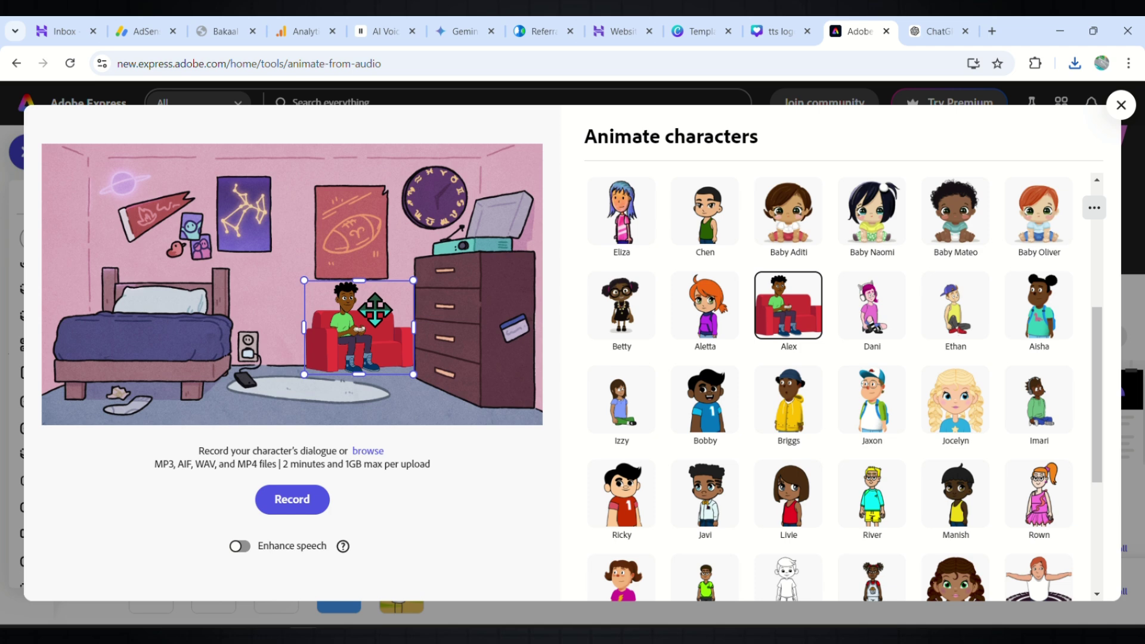
pyautogui.moveTo(304, 280); pyautogui.dragTo(296, 274)
pyautogui.moveTo(355, 325); pyautogui.dragTo(251, 319)
pyautogui.moveTo(214, 357); pyautogui.dragTo(375, 314)
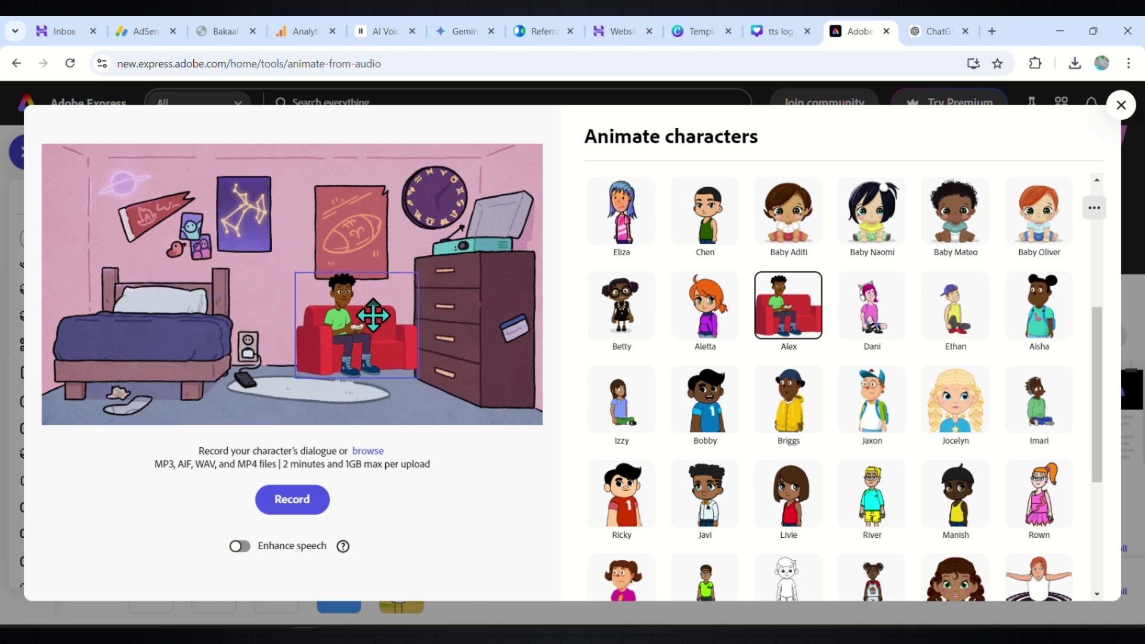
# Upload Alex's voice recording MP3 as his dialogue.
pyautogui.click(368, 452)
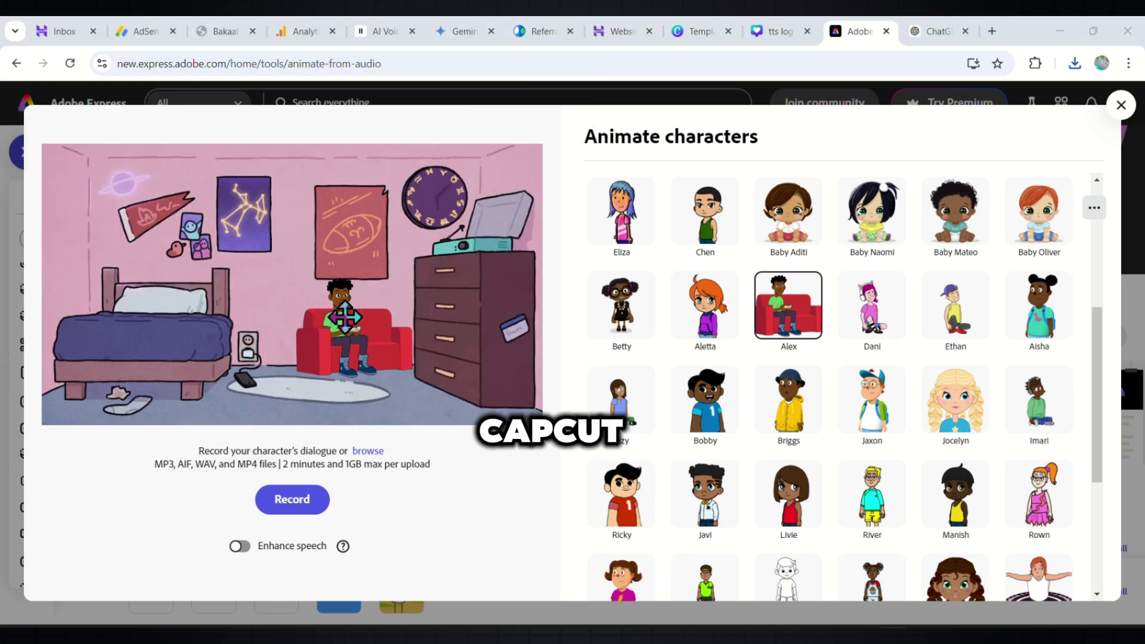
pyautogui.click(367, 452)
pyautogui.click(203, 263)
pyautogui.click(448, 393)
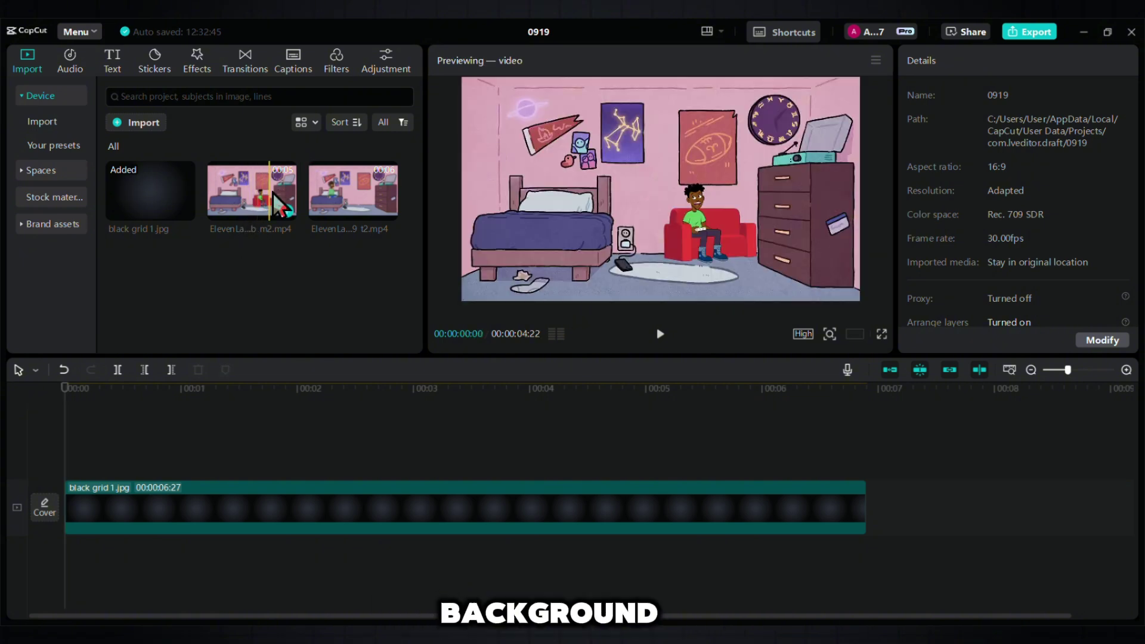
# Place both ElevenLabs character MP4 clips on separate tracks above black grid 1.jpg.
pyautogui.moveTo(345, 191); pyautogui.dragTo(61, 460)
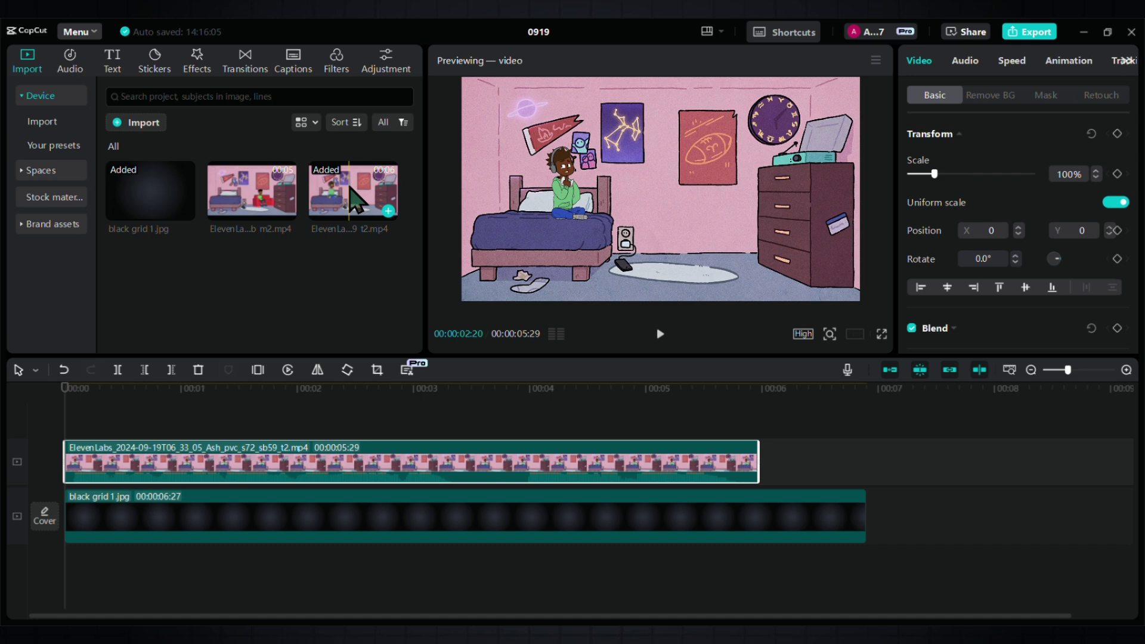
pyautogui.moveTo(357, 200); pyautogui.dragTo(59, 418)
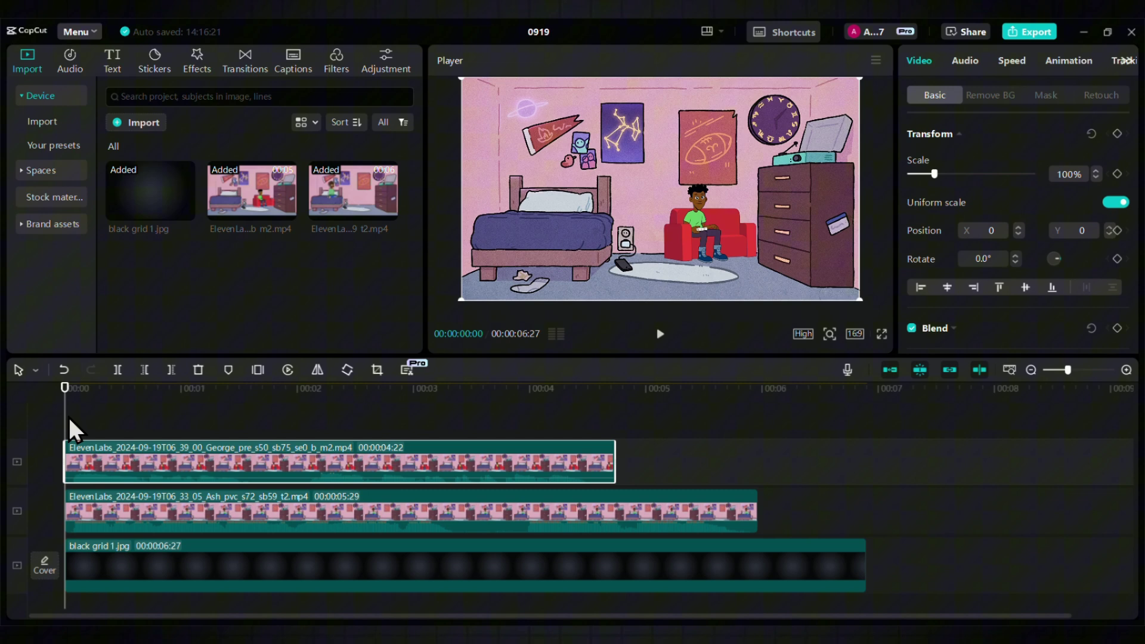
# Crop the top clip to its sofa half and move it right to X 941.
pyautogui.click(375, 372)
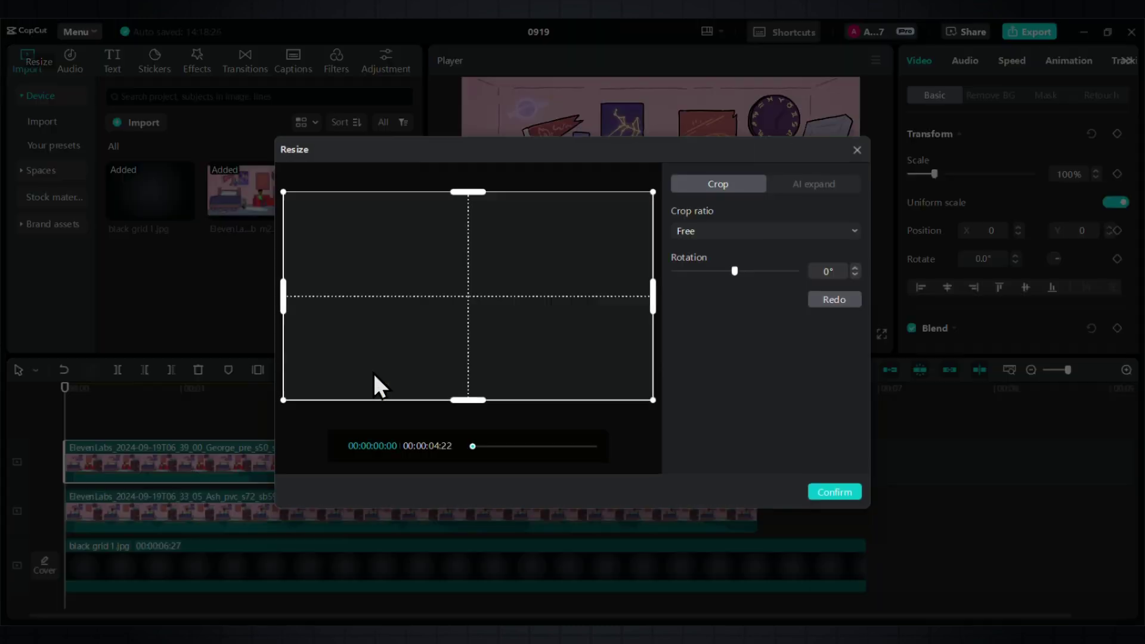
pyautogui.moveTo(284, 304); pyautogui.dragTo(463, 308)
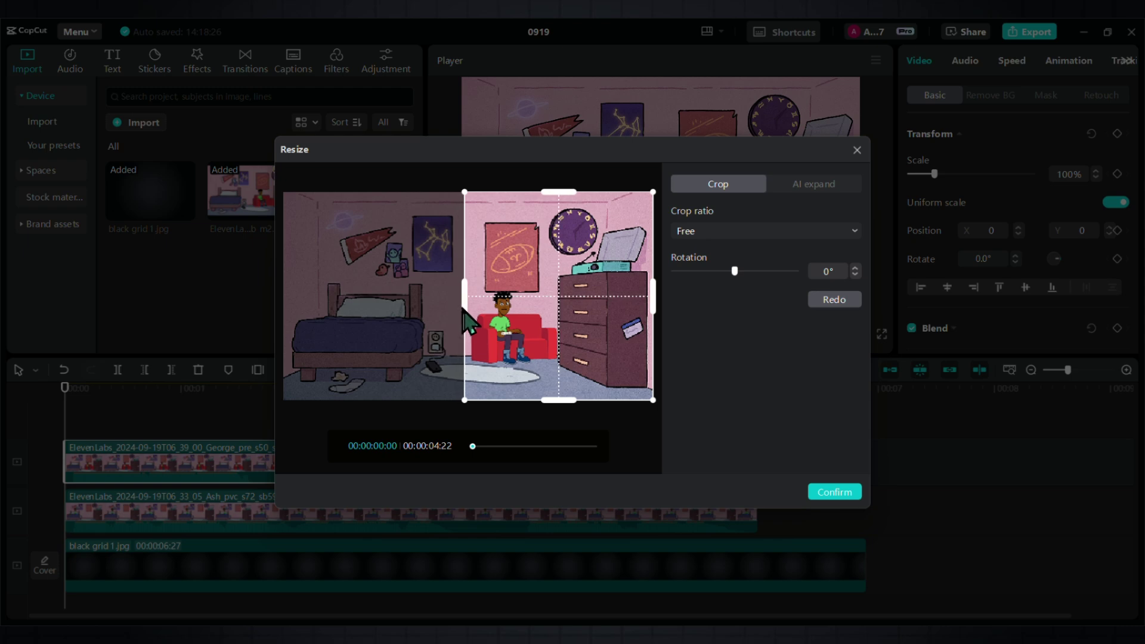
pyautogui.click(835, 493)
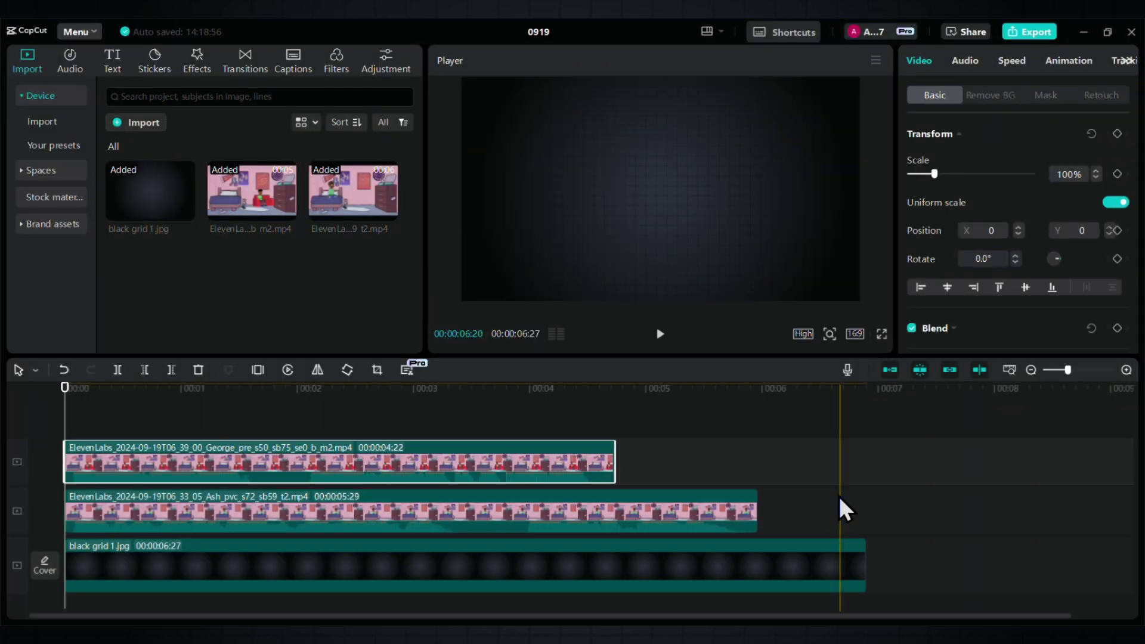
pyautogui.moveTo(839, 498); pyautogui.dragTo(101, 420)
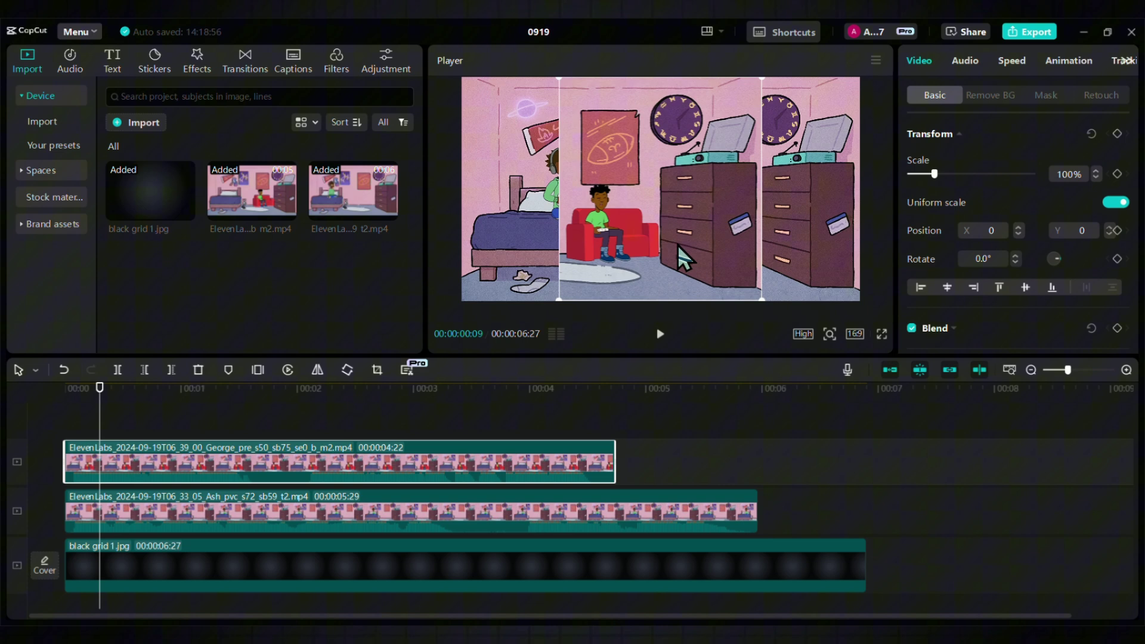
pyautogui.moveTo(678, 247); pyautogui.dragTo(720, 246)
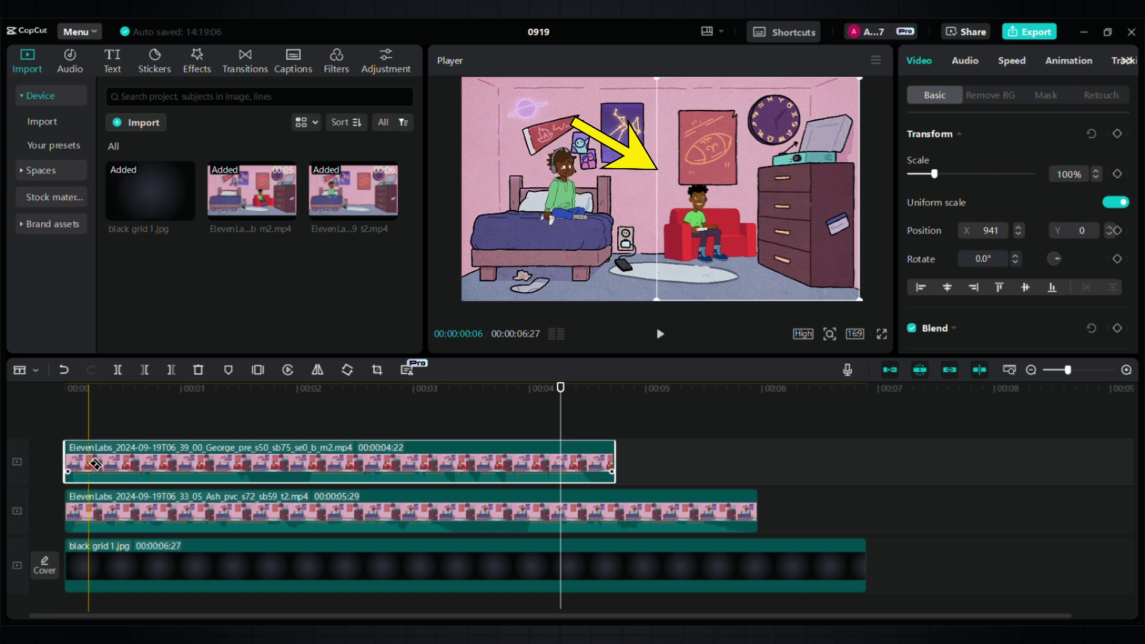
# Split the top clip just after its start, delete the long remainder, and freeze the short piece.
pyautogui.moveTo(95, 464); pyautogui.dragTo(96, 464)
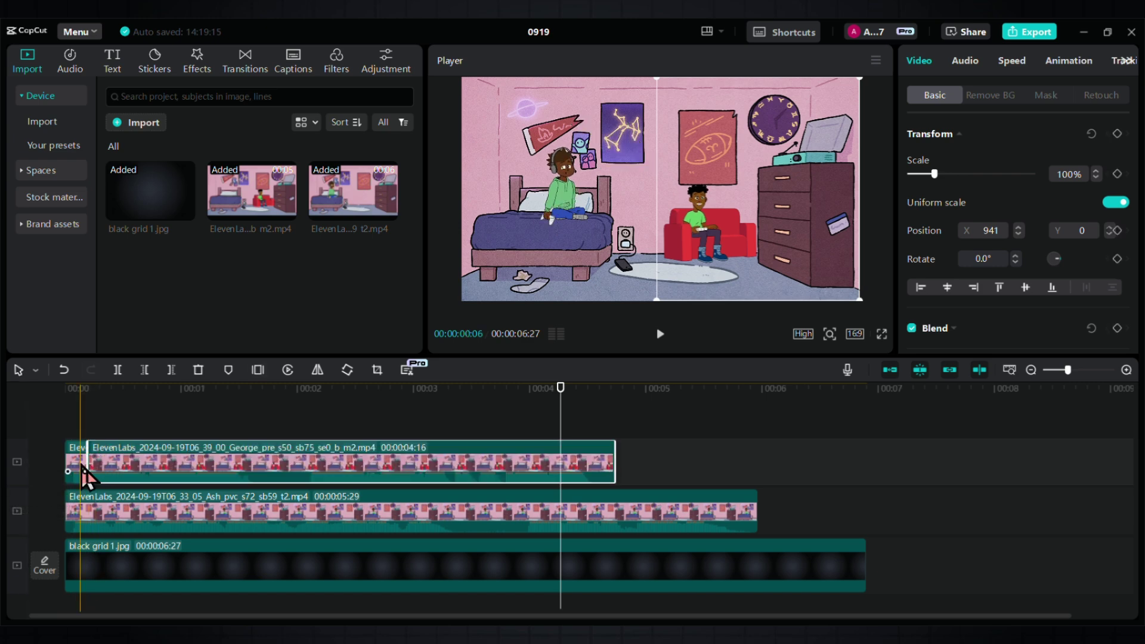
pyautogui.click(77, 464)
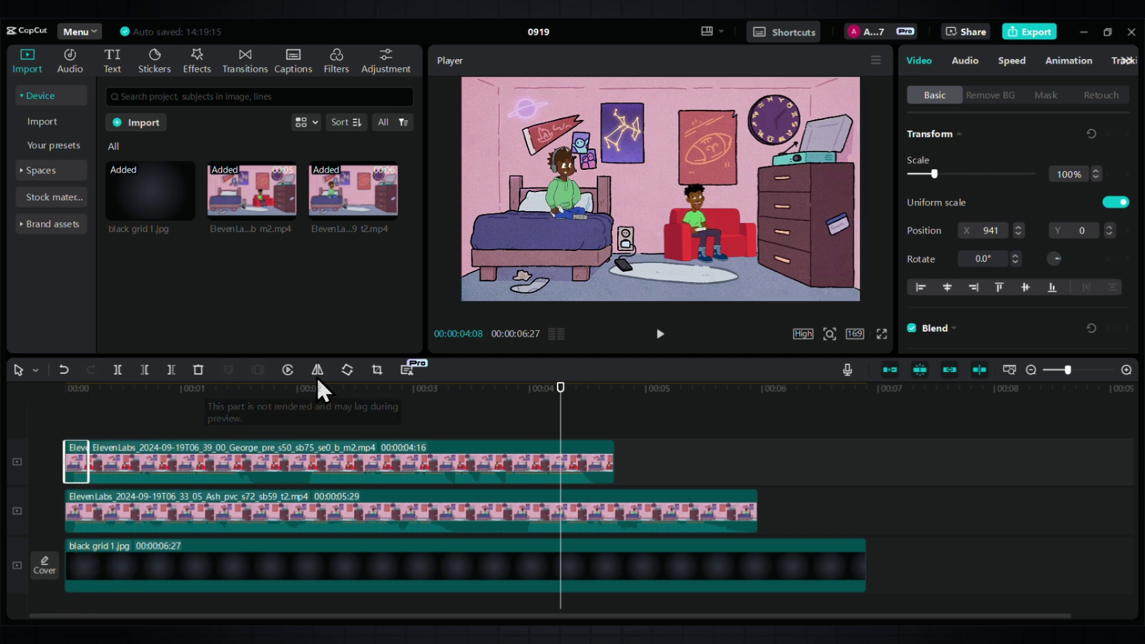
pyautogui.click(268, 453)
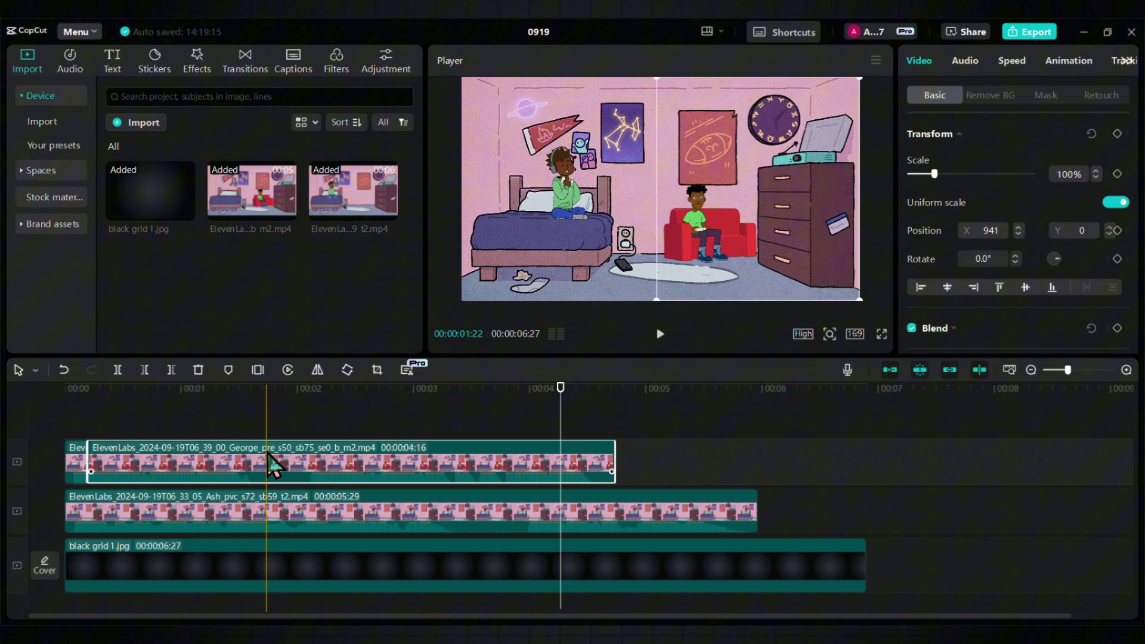
pyautogui.press('Delete')
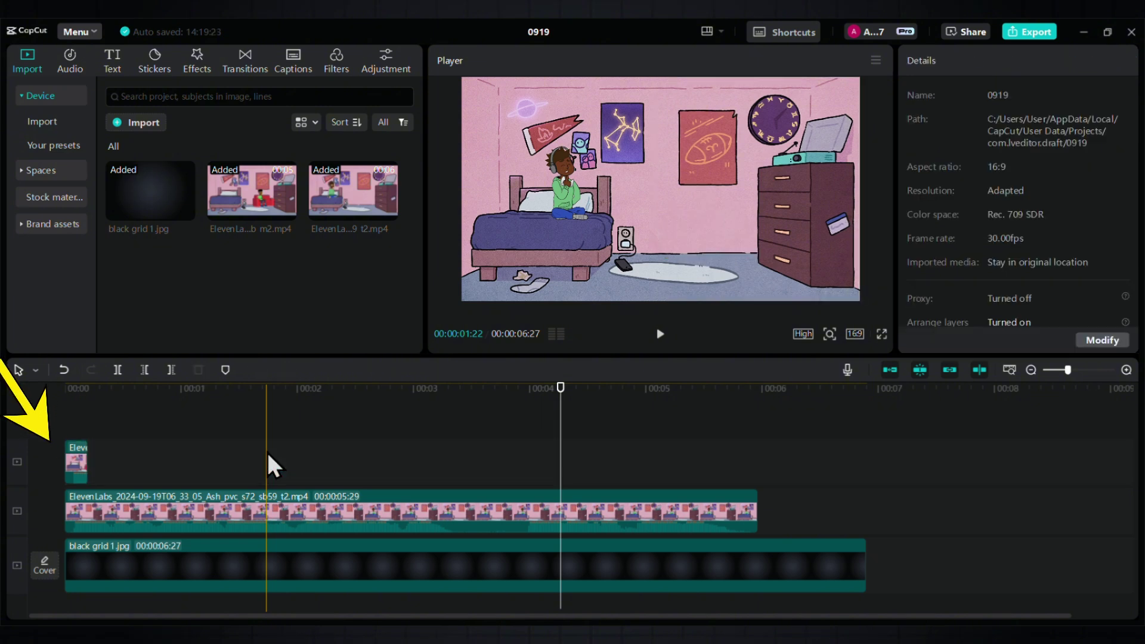
pyautogui.click(77, 462)
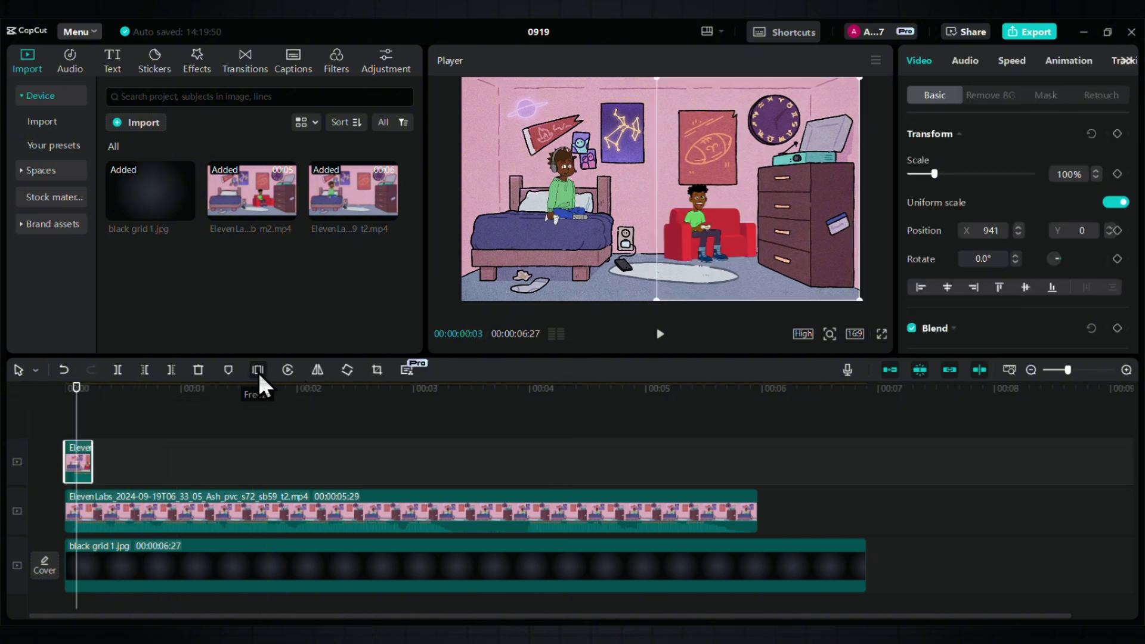
pyautogui.click(256, 370)
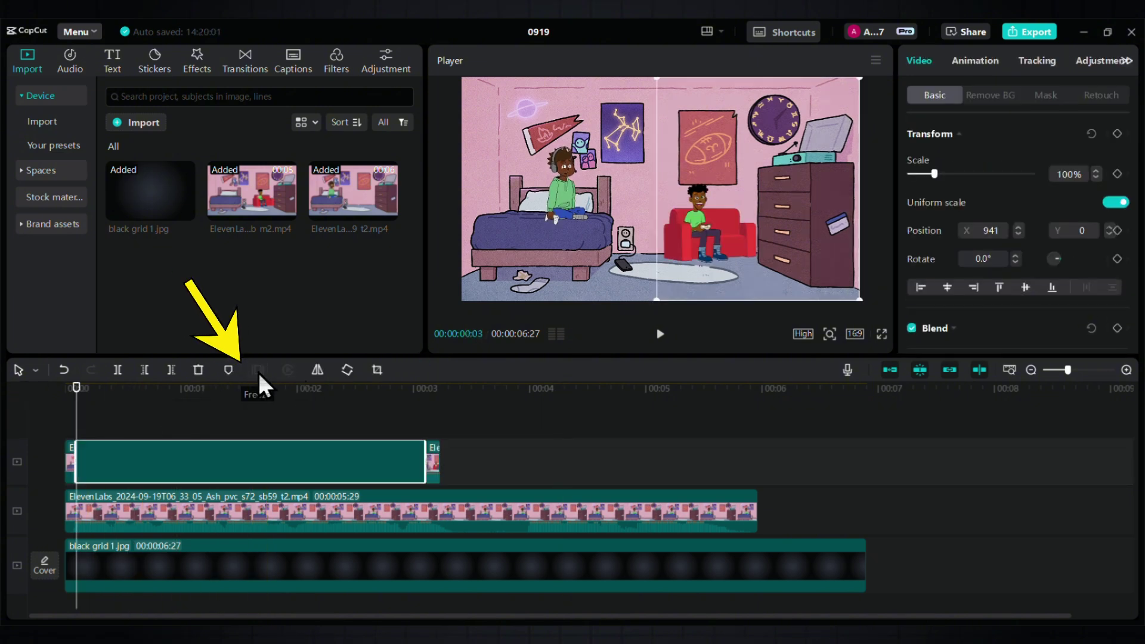
# Delete the leftover slivers and stretch the Freeze clip from the timeline start to 5:27.
pyautogui.click(71, 461)
pyautogui.press('Delete')
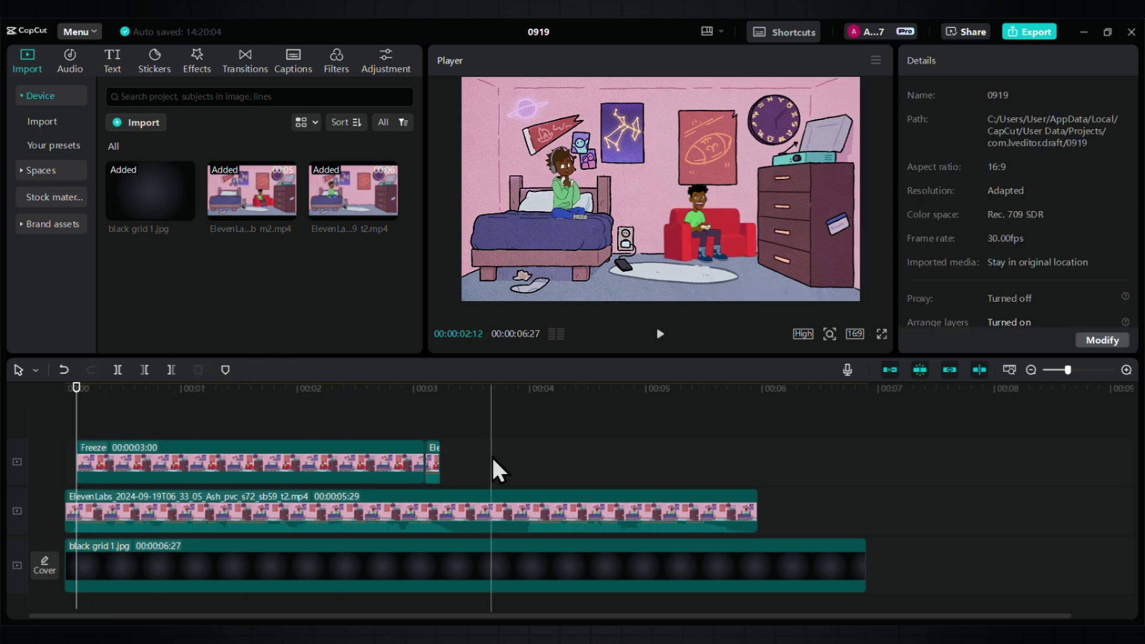
pyautogui.click(435, 464)
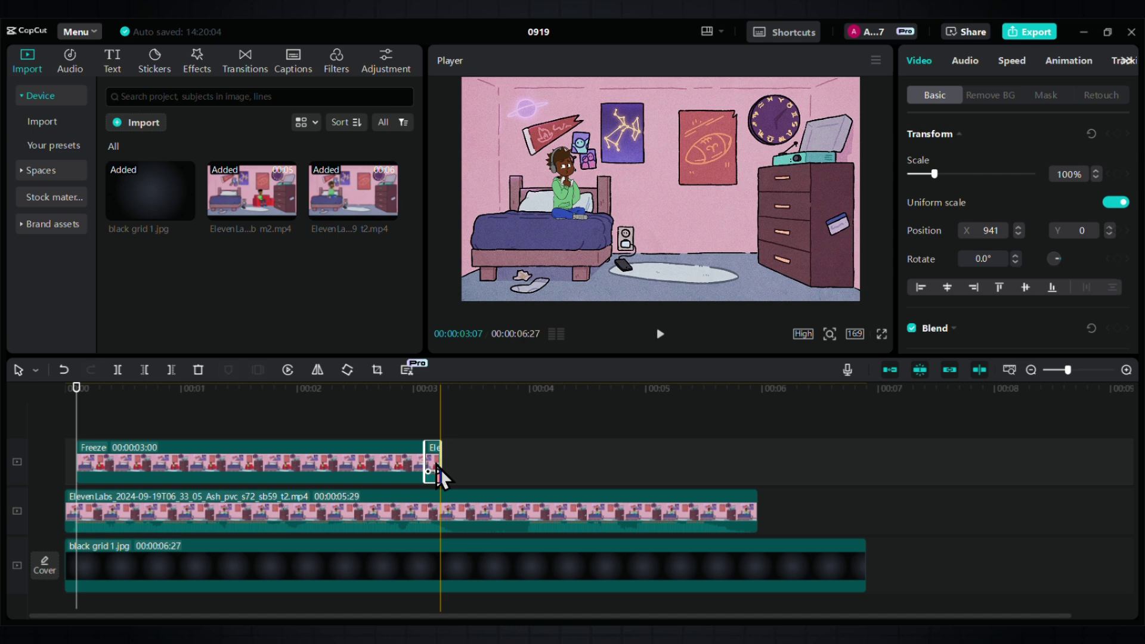
pyautogui.press('Delete')
pyautogui.click(183, 459)
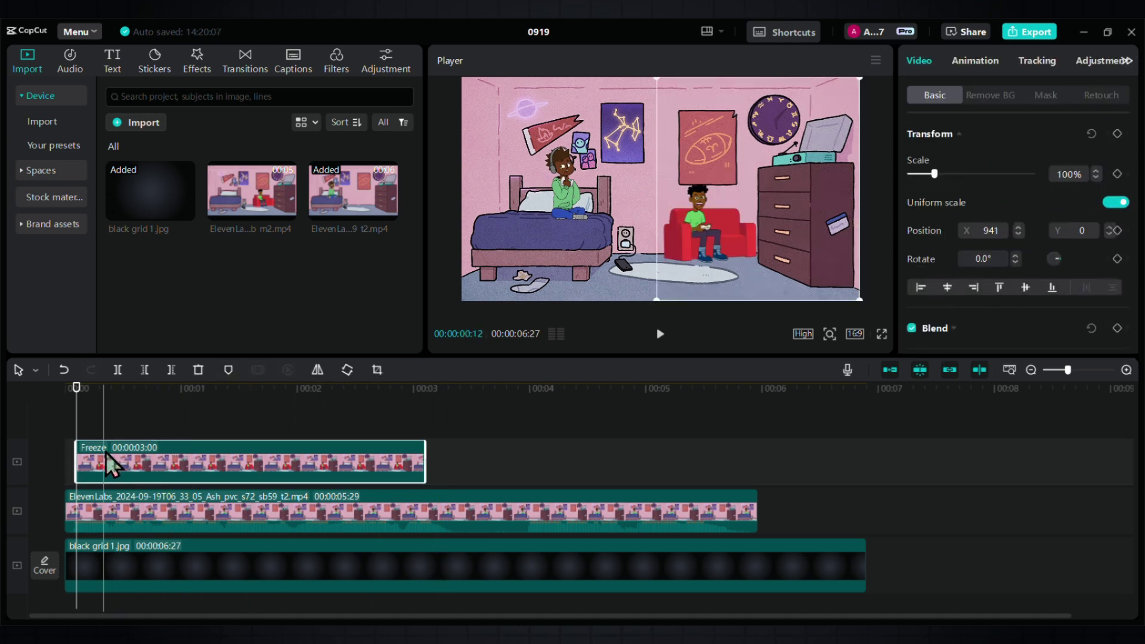
pyautogui.moveTo(77, 462); pyautogui.dragTo(64, 462)
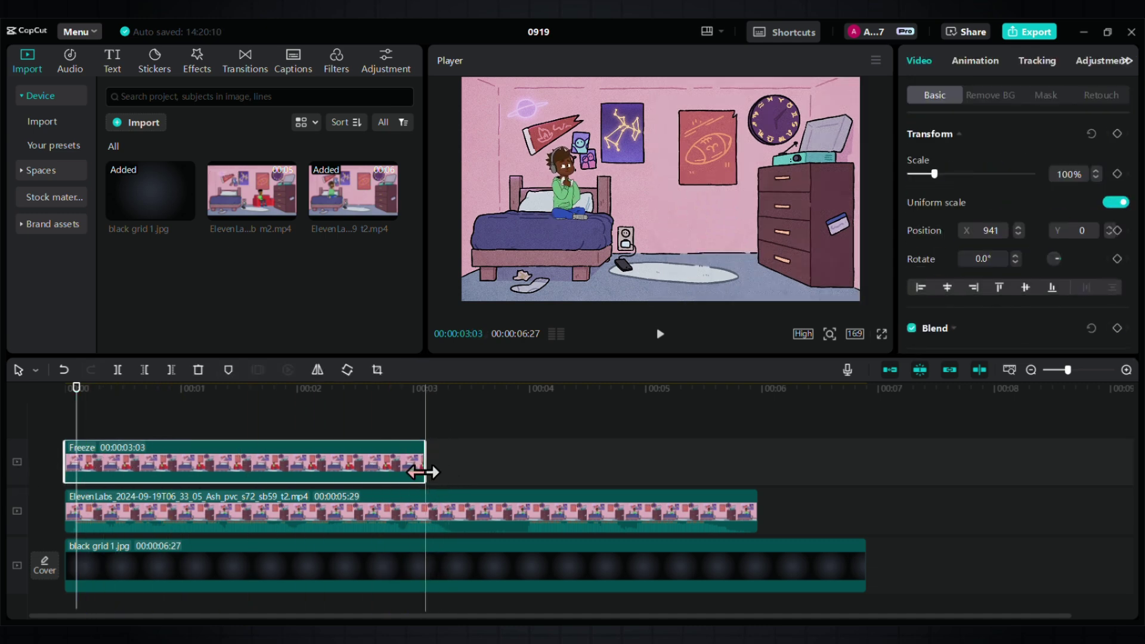
pyautogui.moveTo(425, 462); pyautogui.dragTo(748, 464)
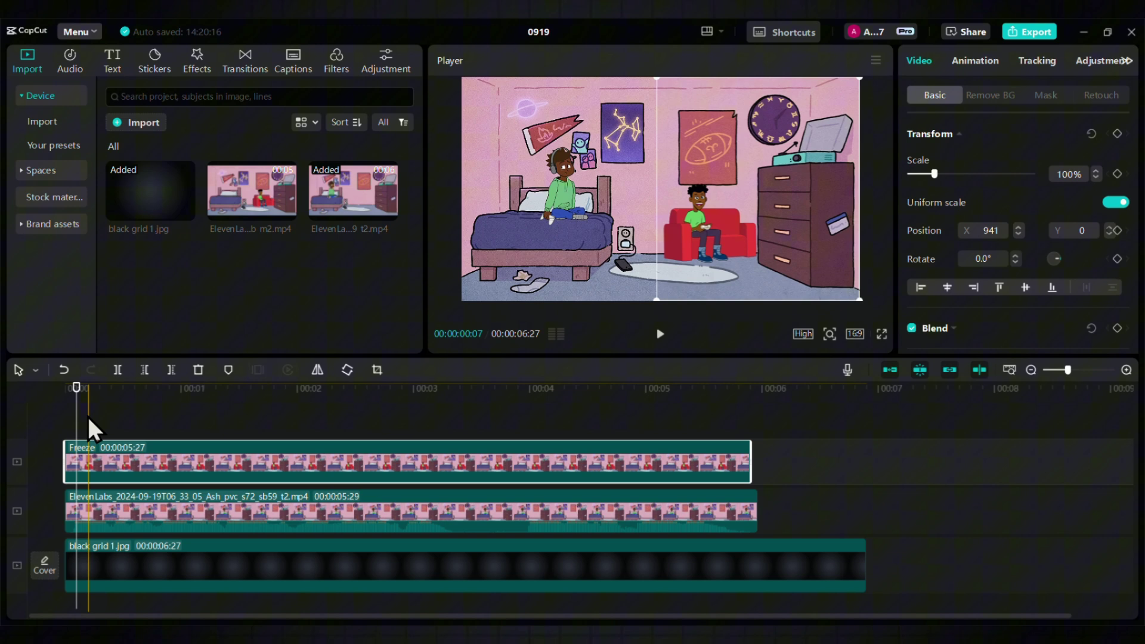
pyautogui.moveTo(78, 414); pyautogui.dragTo(7, 424)
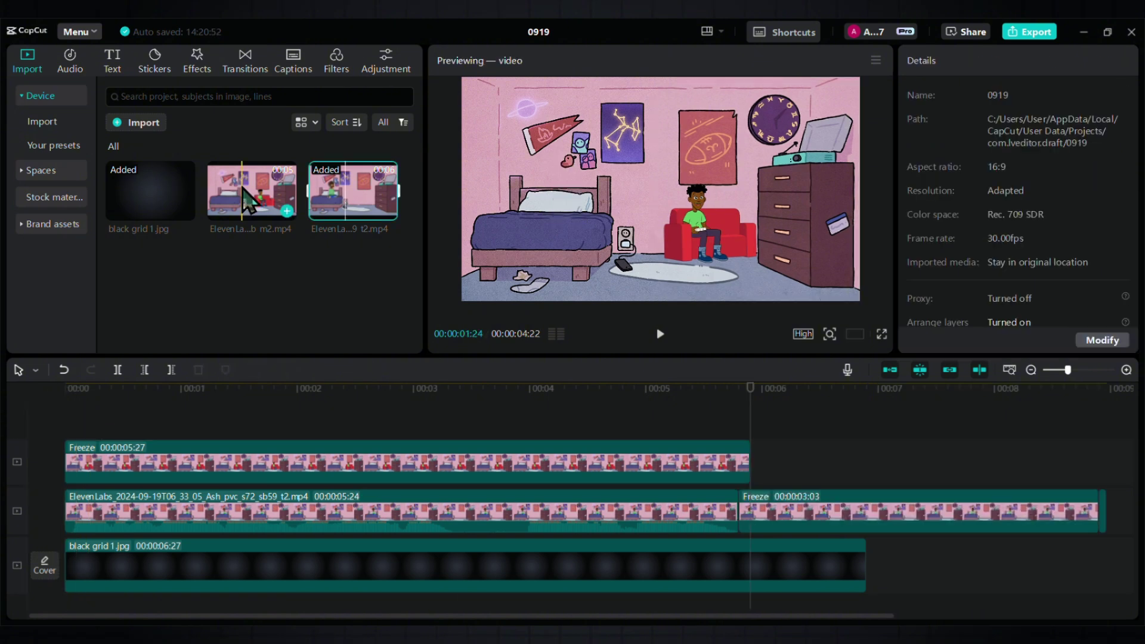
# Place m2.mp4 after the freeze on the top track, crop it to the sofa side, and shift it right.
pyautogui.moveTo(245, 203); pyautogui.dragTo(749, 461)
pyautogui.click(739, 465)
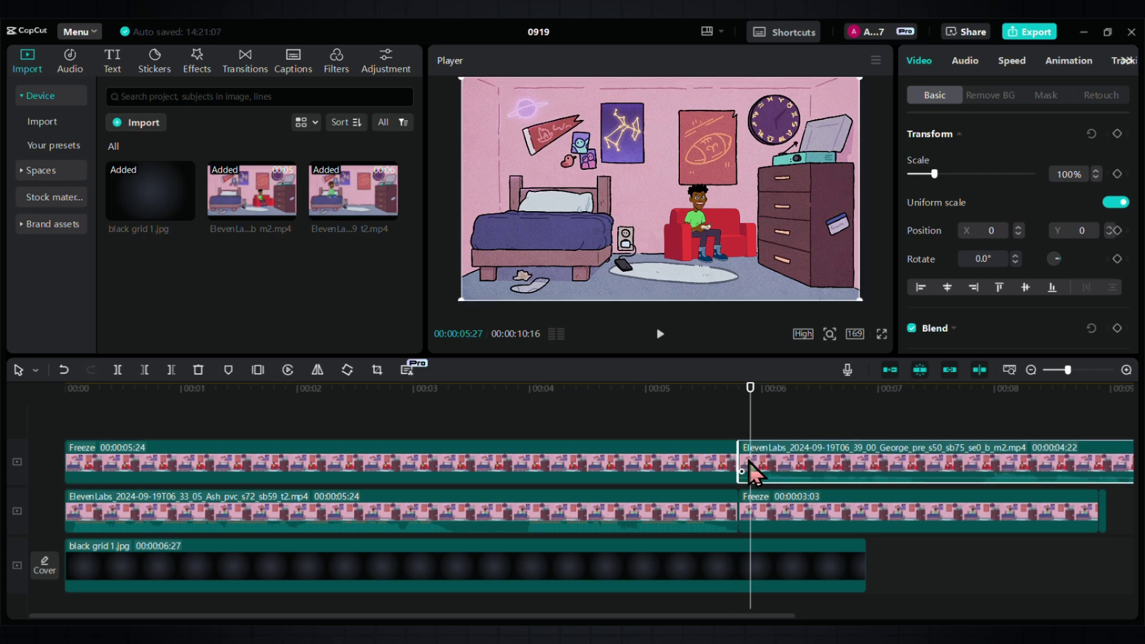
pyautogui.click(376, 371)
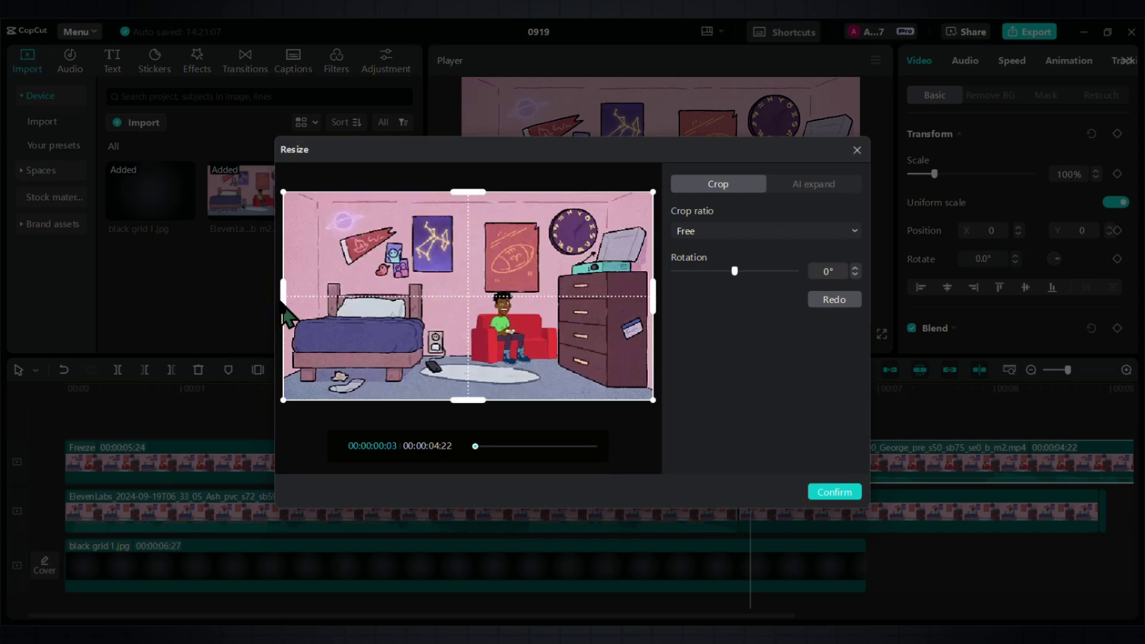
pyautogui.moveTo(286, 297); pyautogui.dragTo(473, 311)
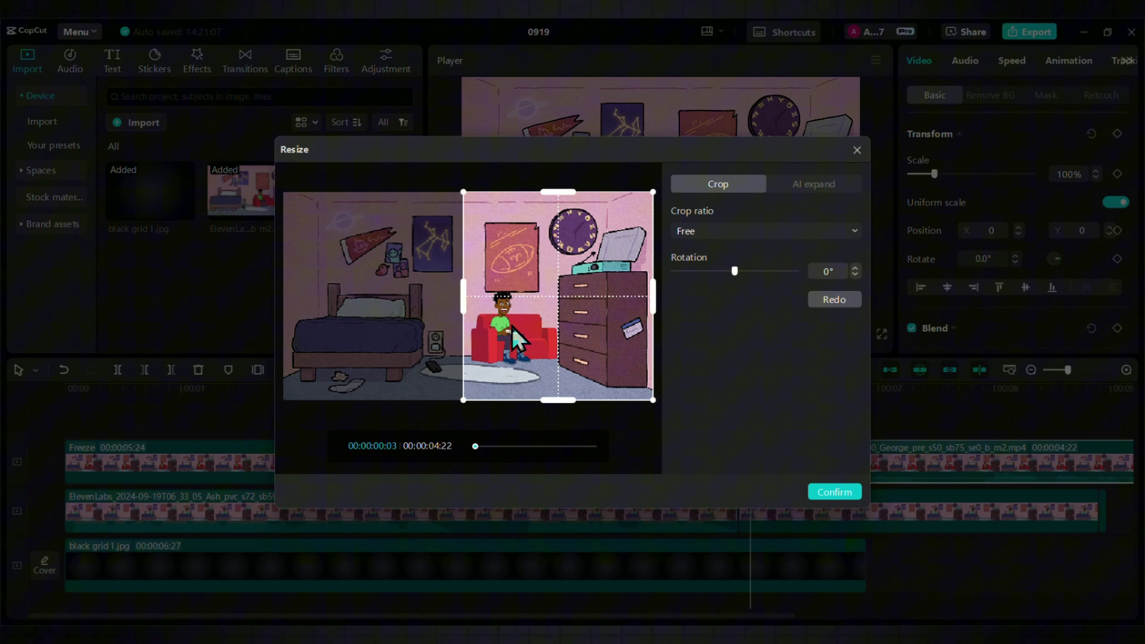
pyautogui.click(835, 492)
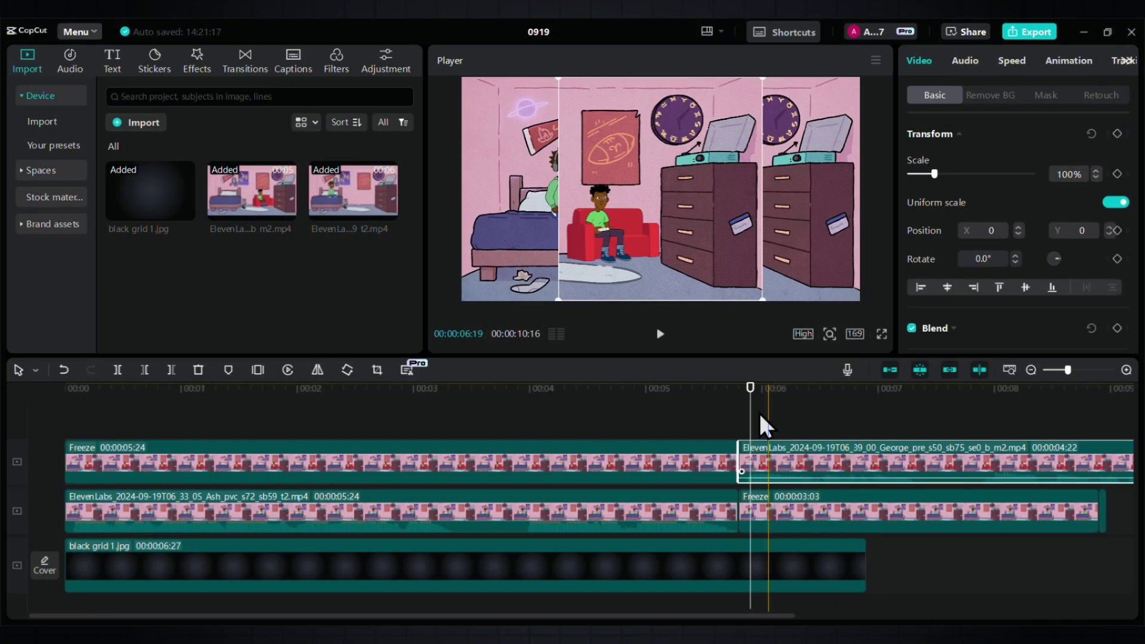
pyautogui.moveTo(644, 266); pyautogui.dragTo(747, 266)
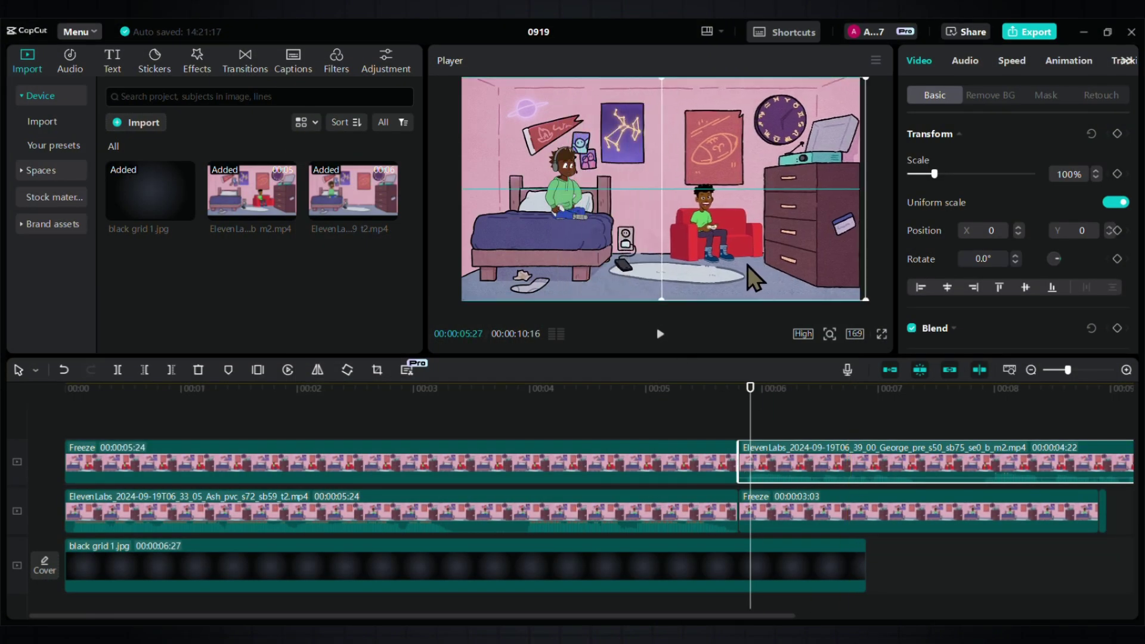
# Deselect the clip and preview the result, stopping around 5.6 seconds.
pyautogui.click(702, 403)
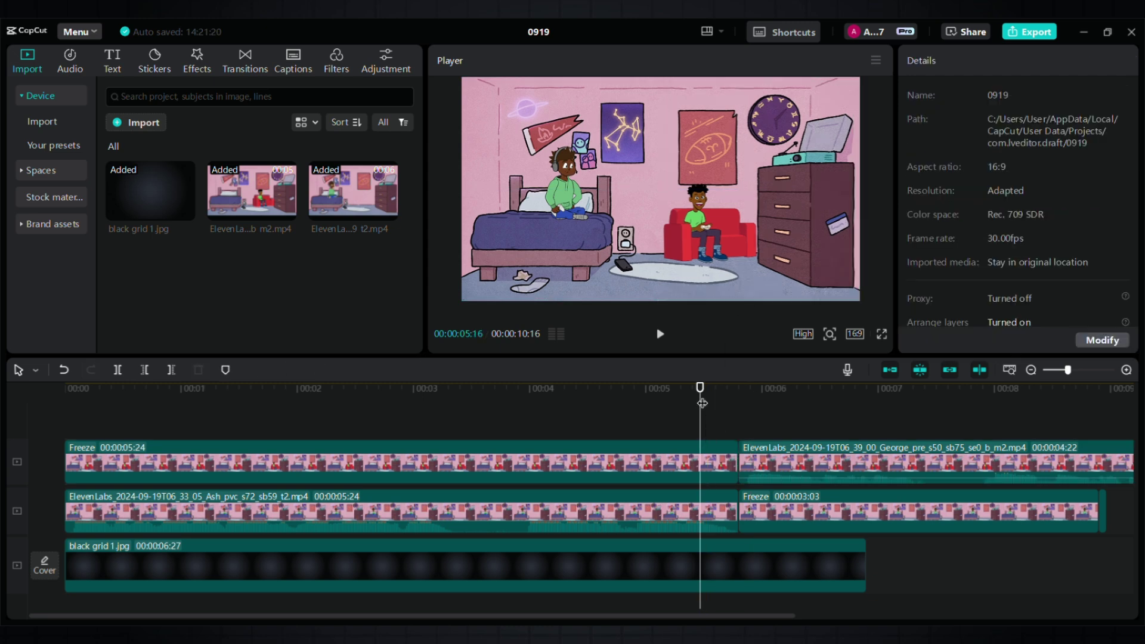
pyautogui.click(660, 345)
pyautogui.click(661, 345)
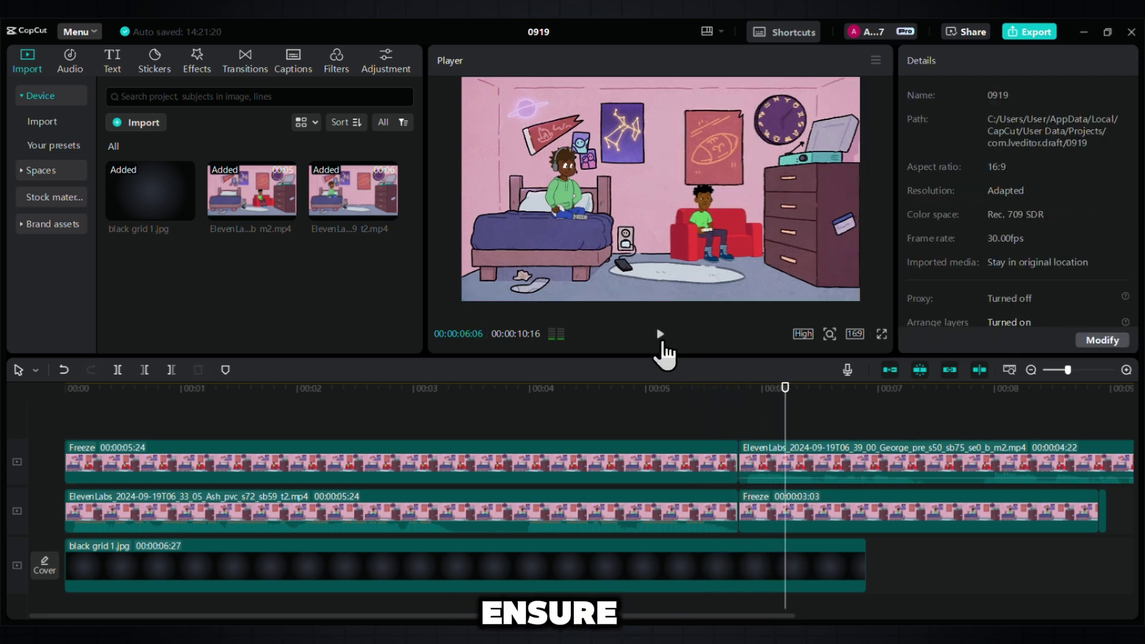
pyautogui.moveTo(743, 429)
pyautogui.mouseDown()
pyautogui.moveTo(751, 455)
pyautogui.moveTo(730, 446)
pyautogui.mouseUp()
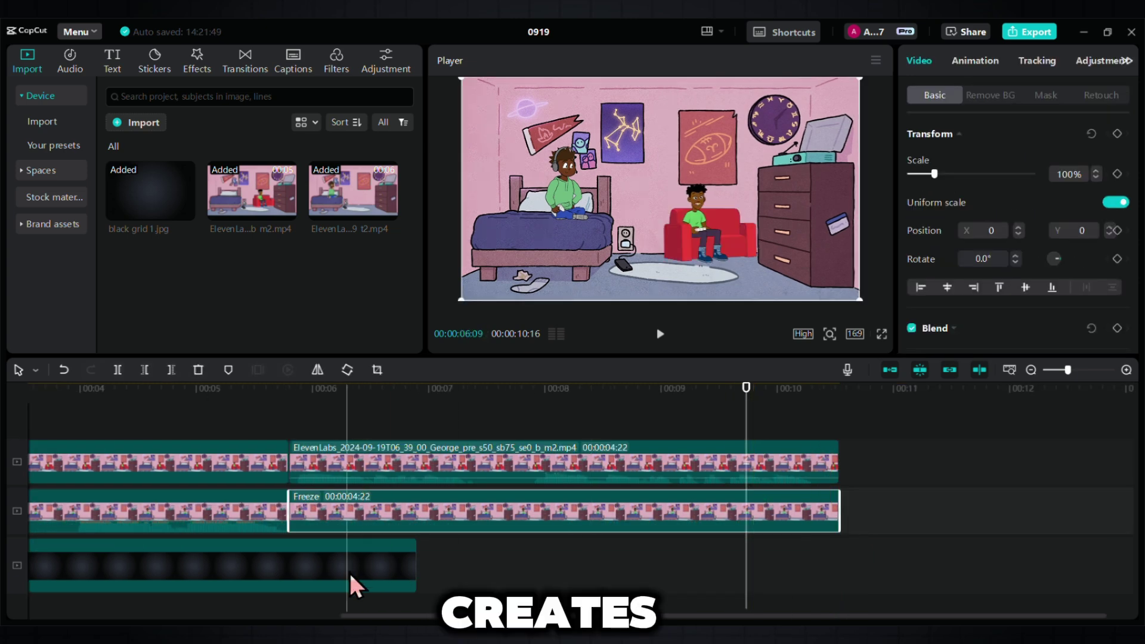
# Extend the black grid background to match the other tracks and return to the project details.
pyautogui.click(414, 562)
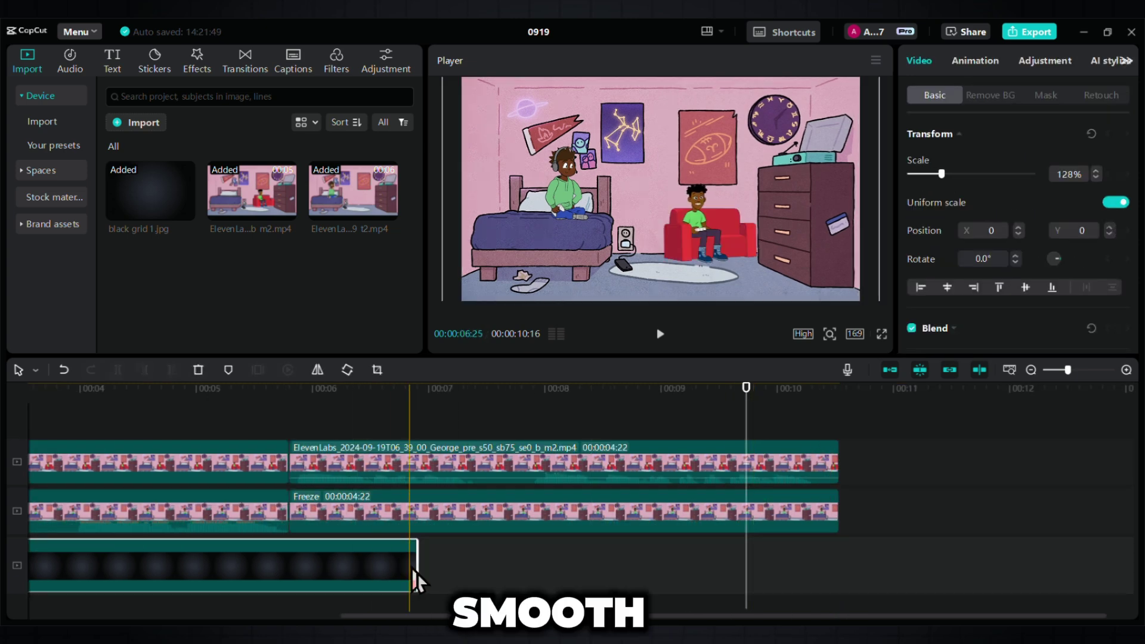
pyautogui.moveTo(416, 560); pyautogui.dragTo(839, 561)
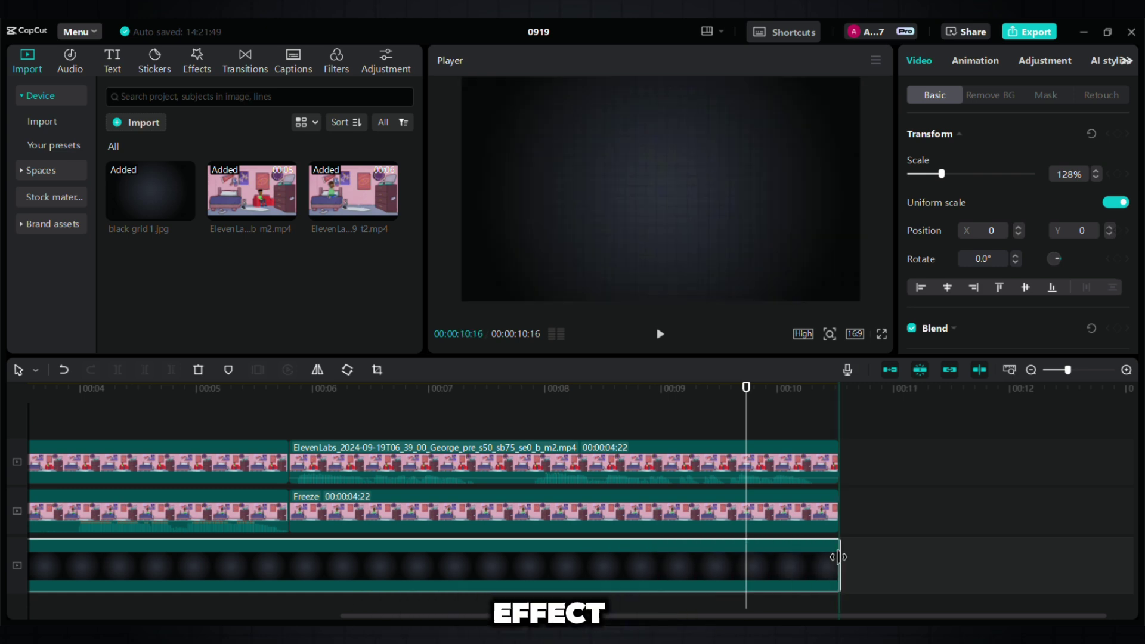
pyautogui.click(119, 430)
pyautogui.press('Home')
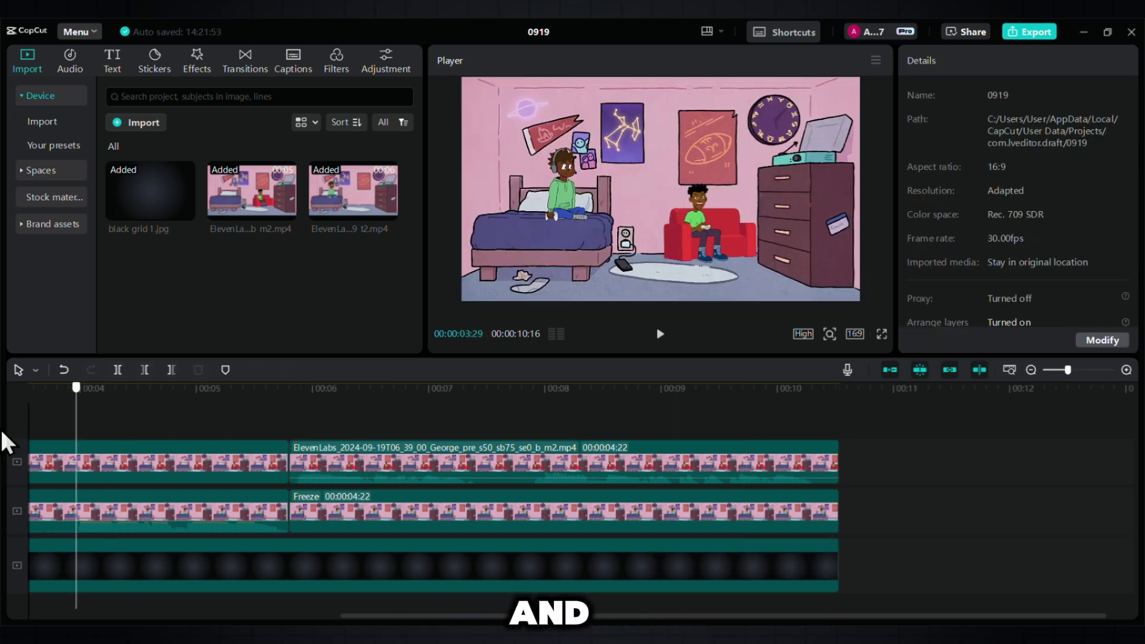
pyautogui.click(661, 335)
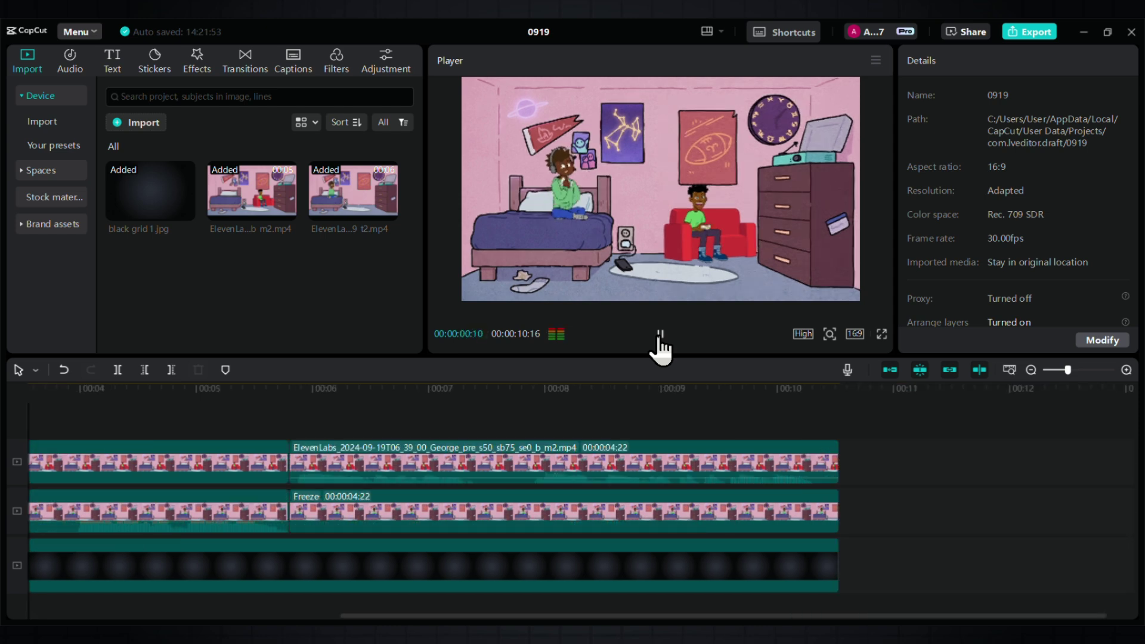
pyautogui.click(660, 340)
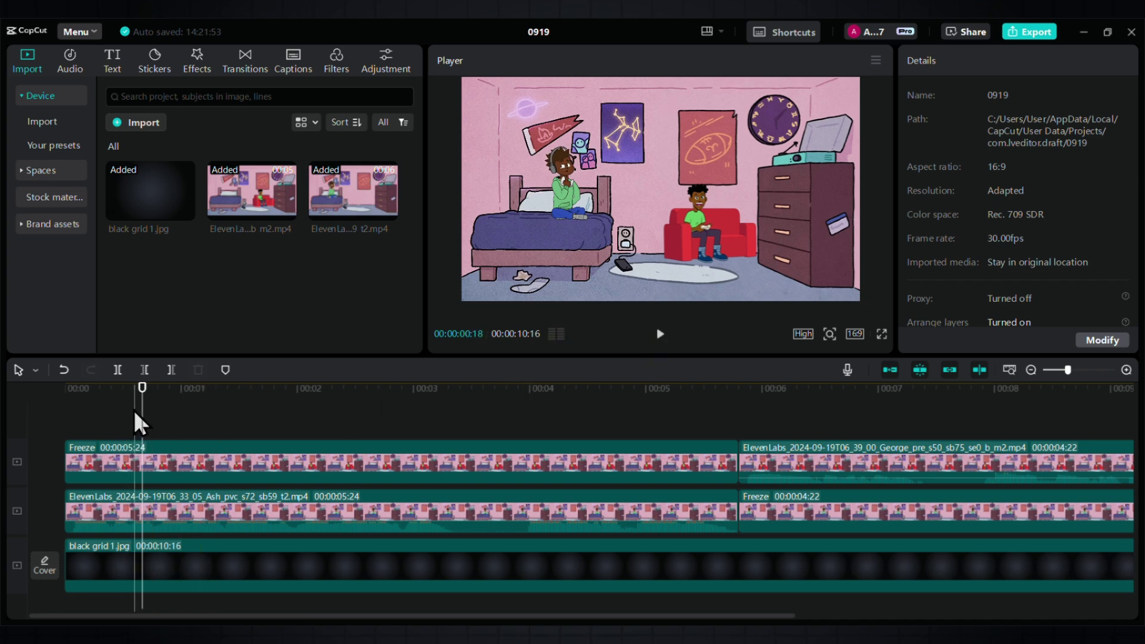
# Add the favourite 'Stupid, laughing, stupid, foolish, stupid' song from Music > Favorites and play it back.
pyautogui.moveTo(142, 388); pyautogui.dragTo(3, 468)
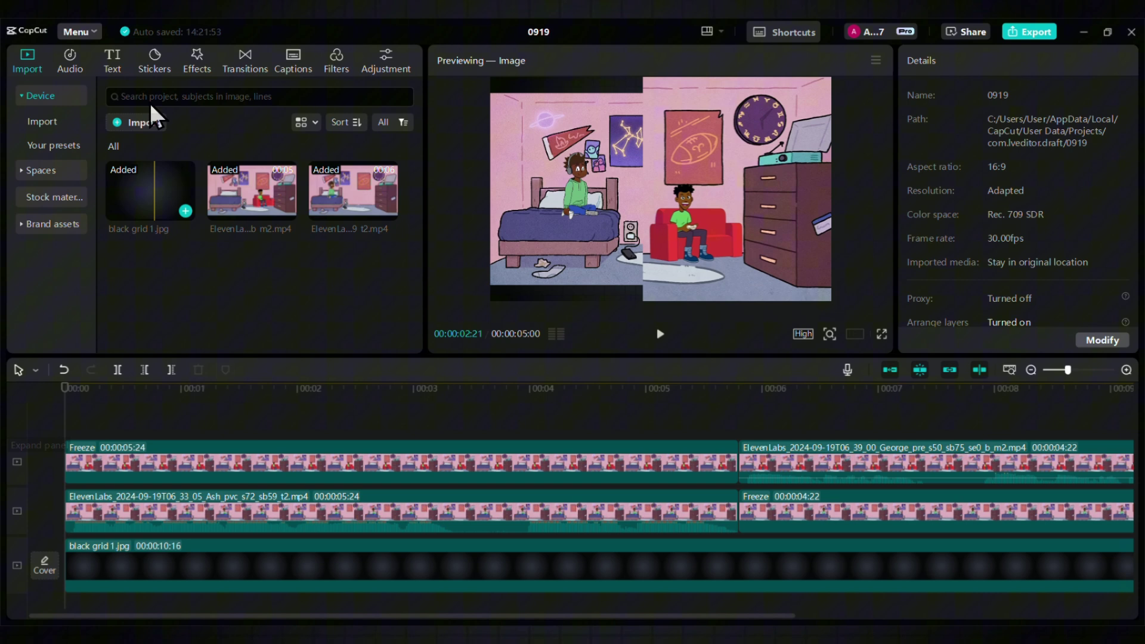
pyautogui.click(66, 64)
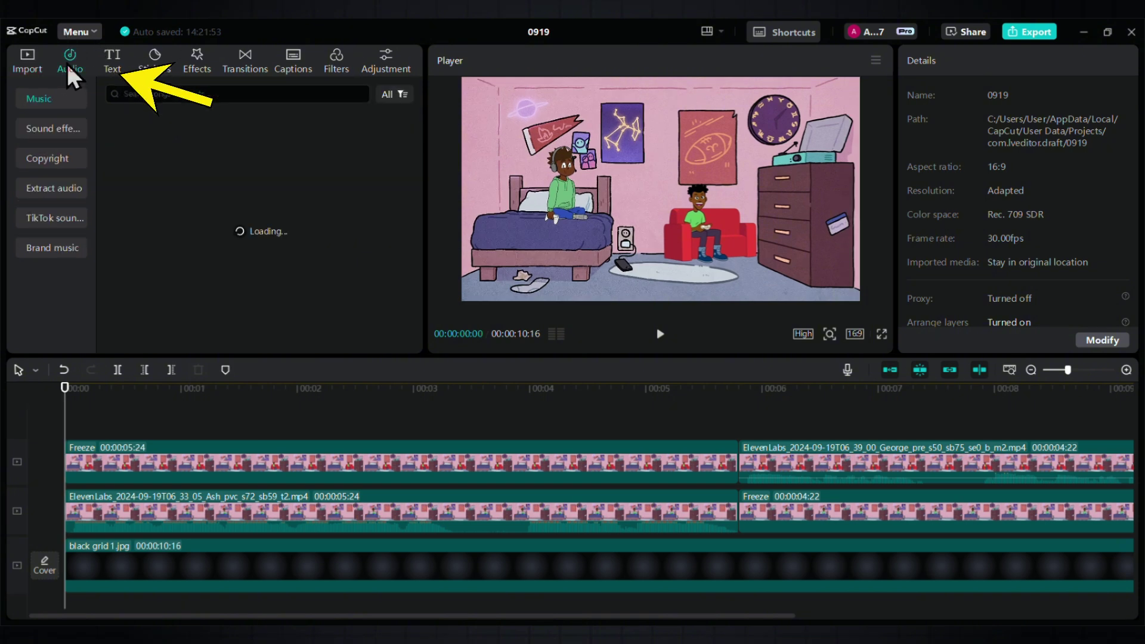
pyautogui.click(59, 101)
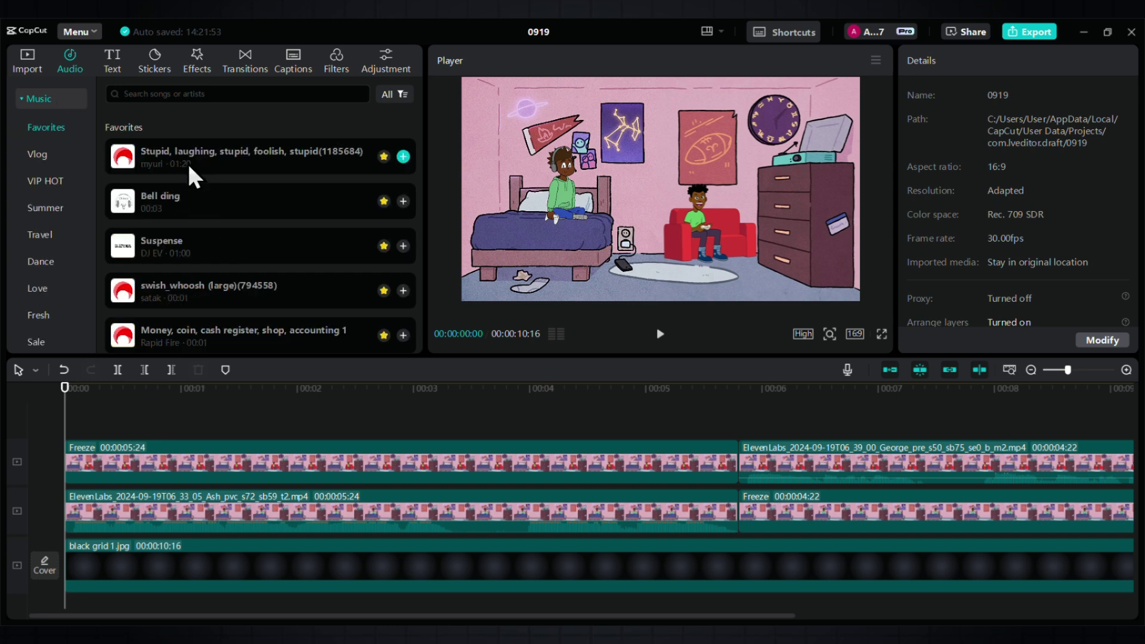
pyautogui.click(403, 156)
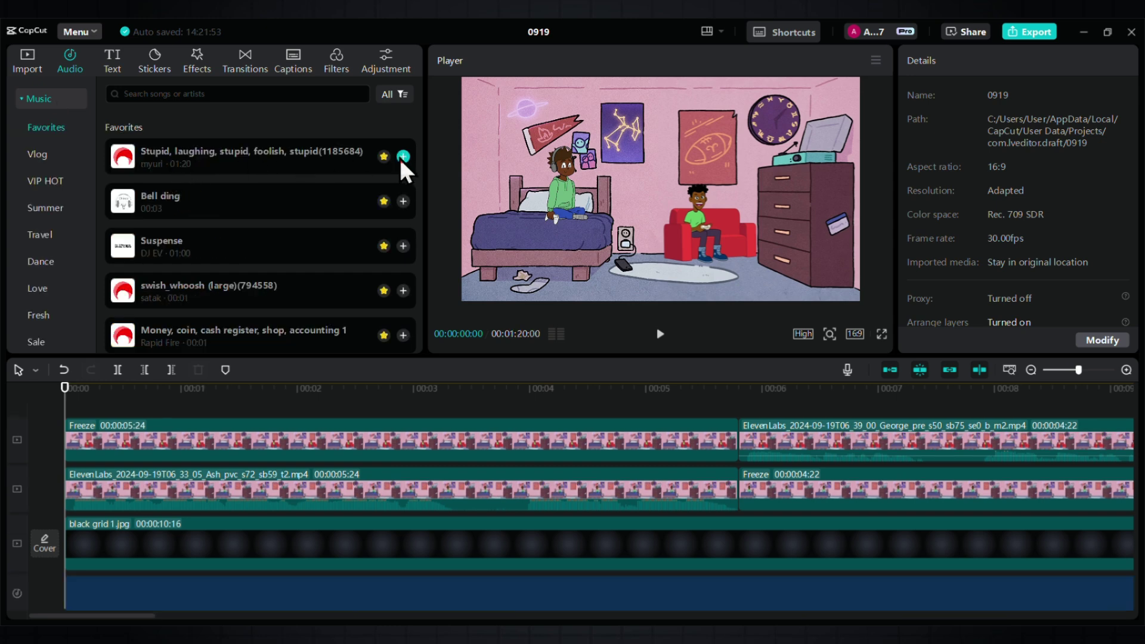
pyautogui.click(660, 334)
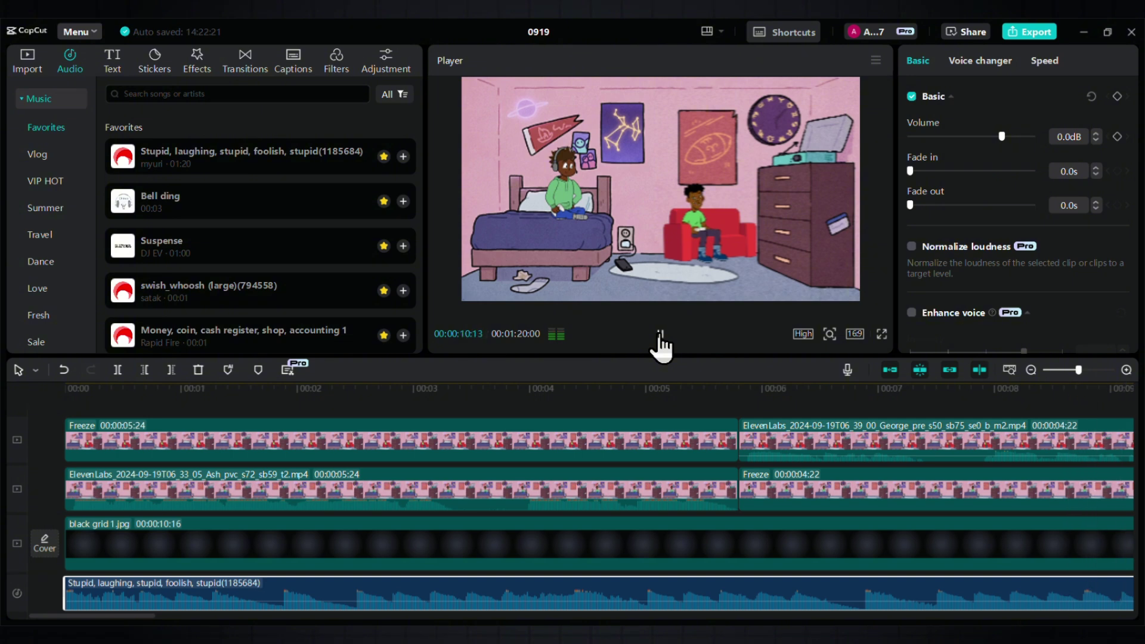
pyautogui.click(661, 337)
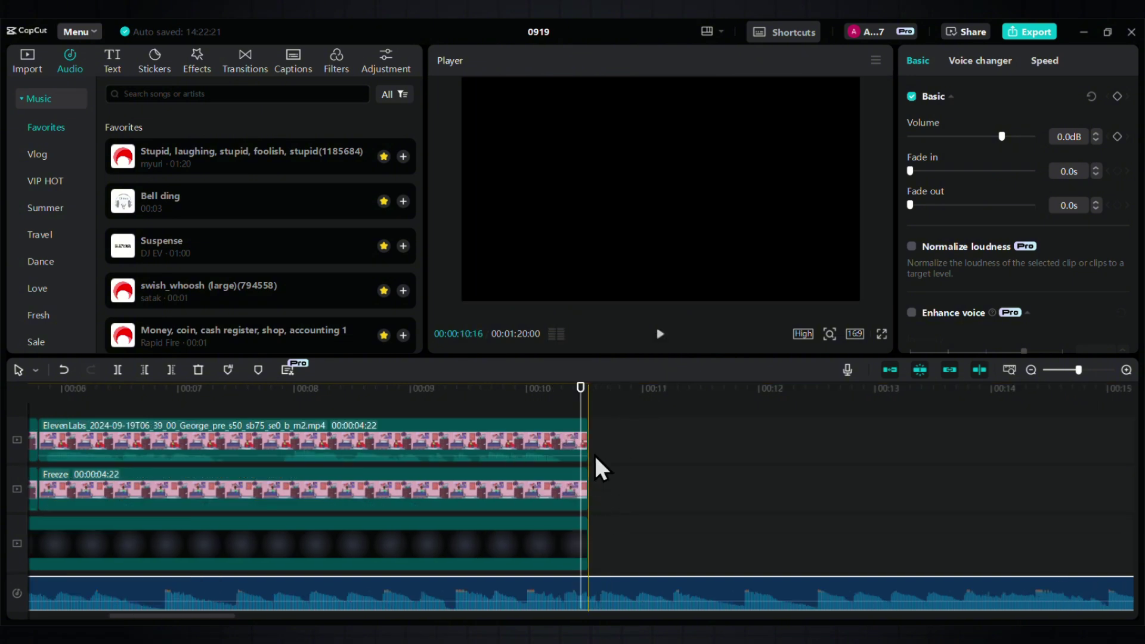
# Split the music where the video ends at 10:16, delete the trailing part, and play back.
pyautogui.click(592, 445)
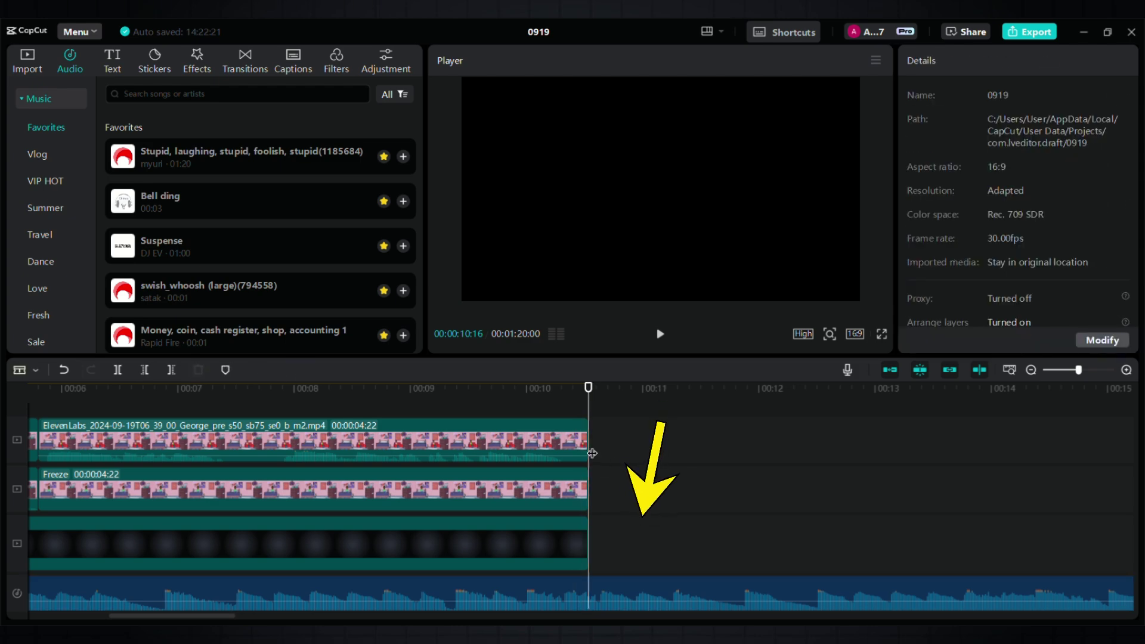
pyautogui.click(586, 594)
pyautogui.press('a')
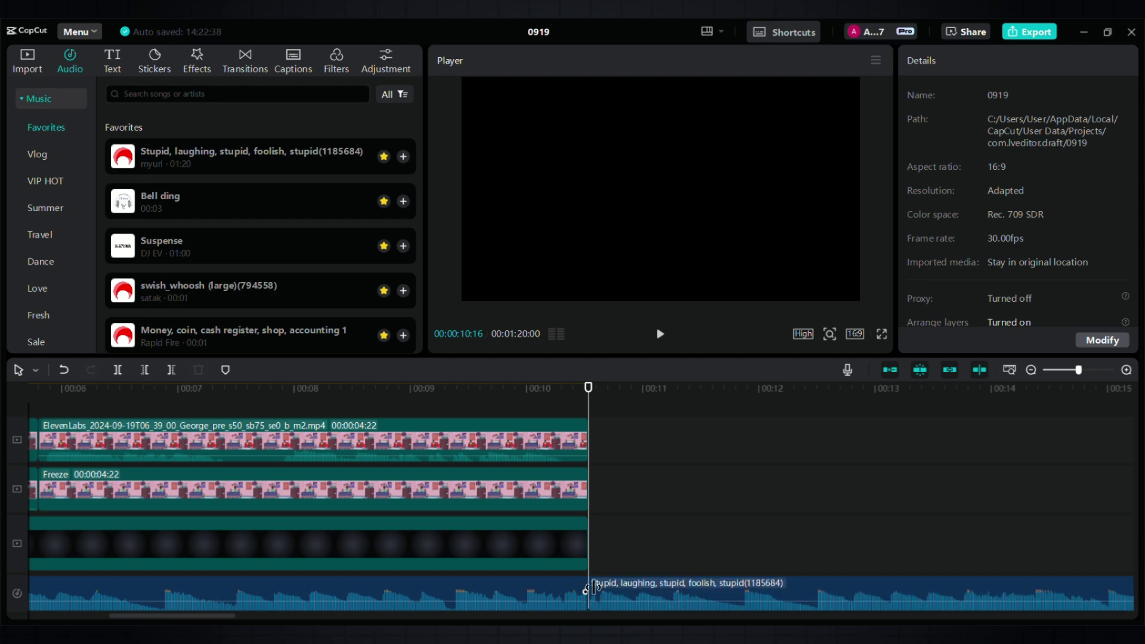
pyautogui.click(642, 592)
pyautogui.press('Delete')
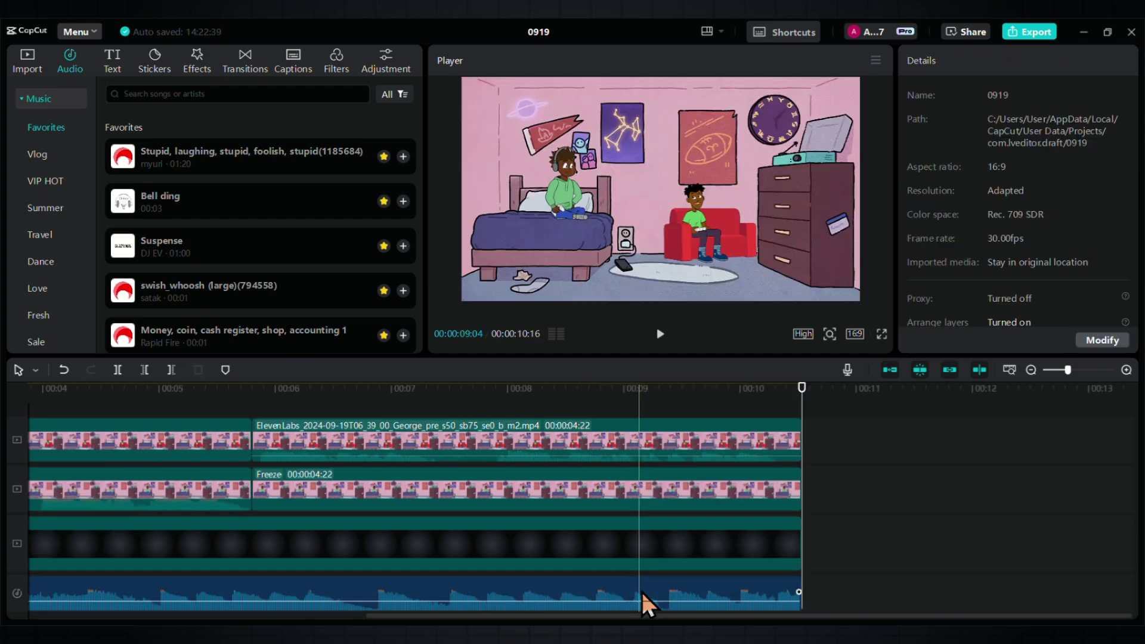
pyautogui.press('space')
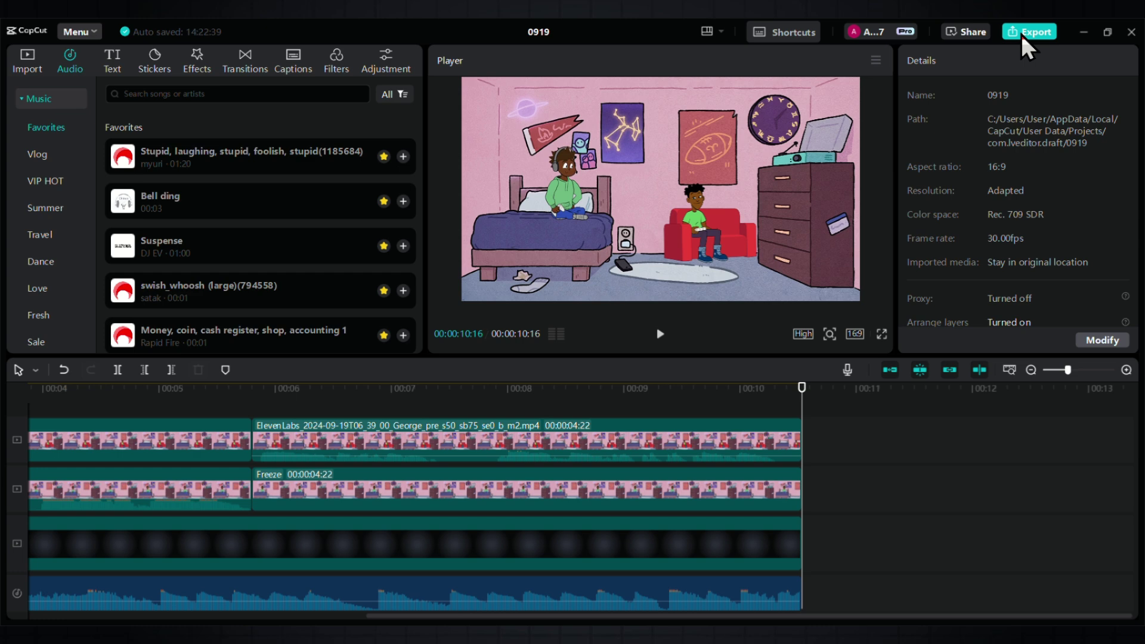
# Open the Export dialog for a 1080P, 30fps mp4.
pyautogui.click(1021, 34)
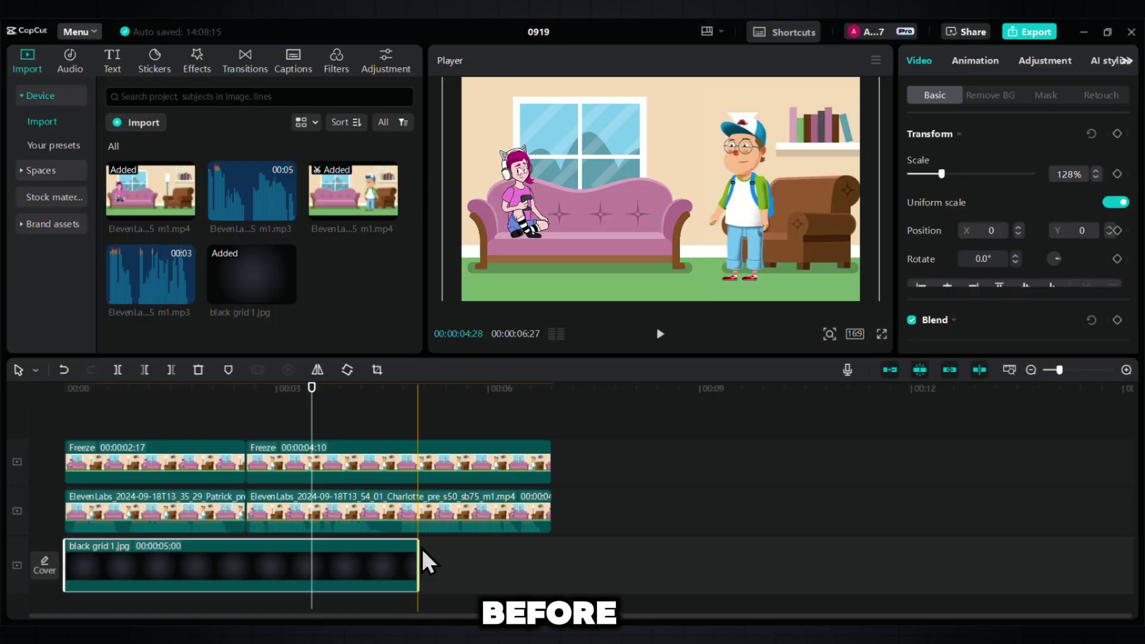
# Stretch the black grid background to 6:27 and add the favourite laughing song as music.
pyautogui.moveTo(422, 550); pyautogui.dragTo(549, 567)
pyautogui.click(94, 418)
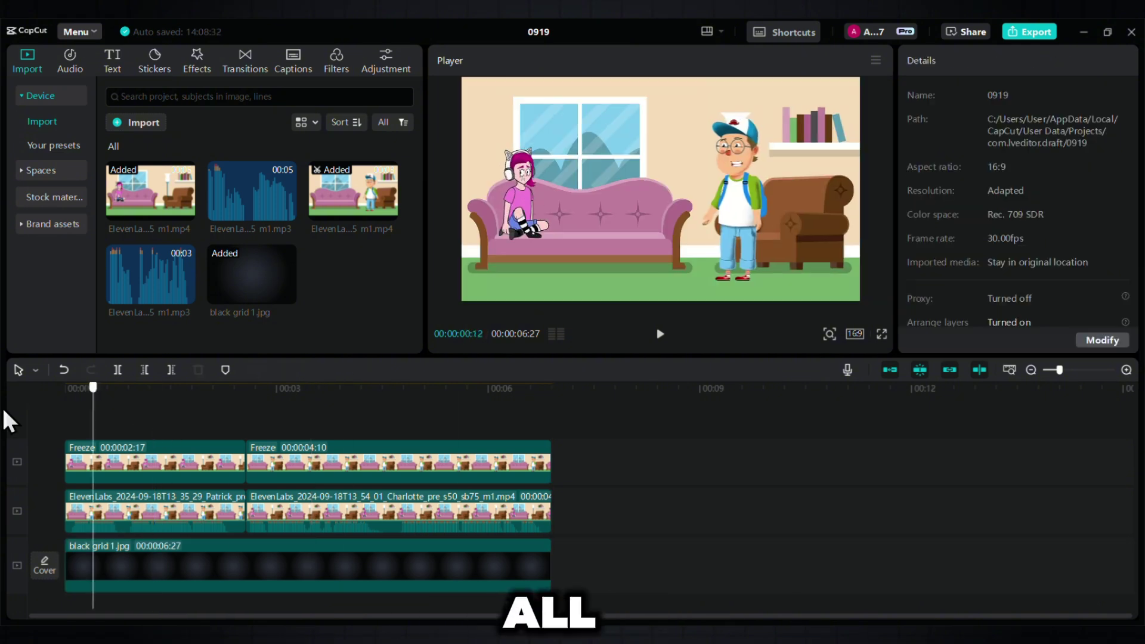
pyautogui.click(69, 62)
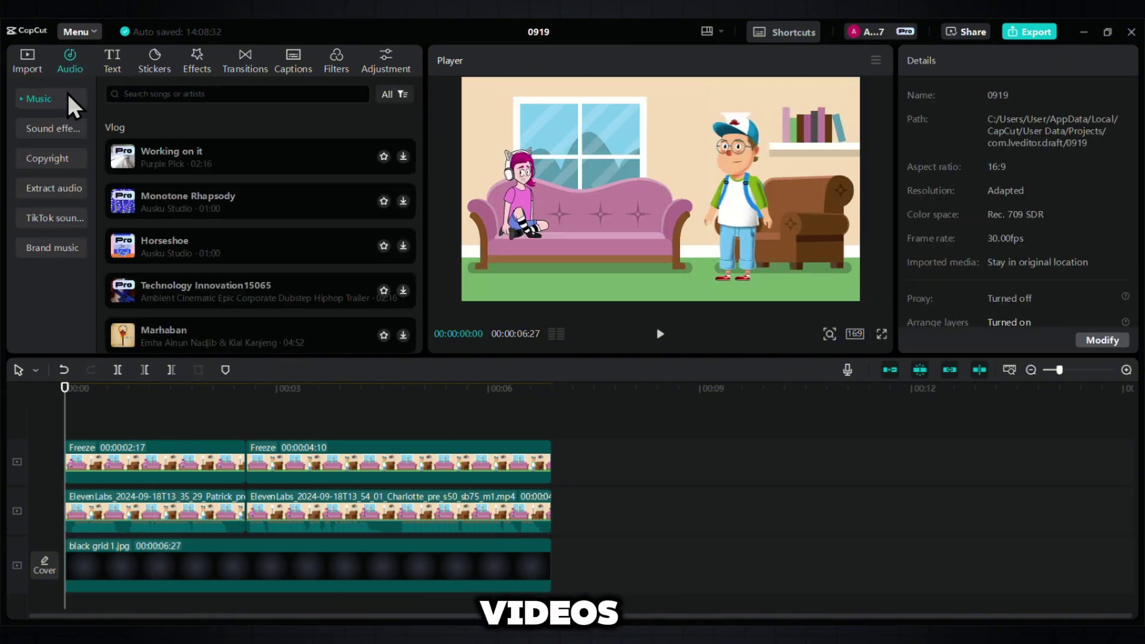
pyautogui.click(59, 127)
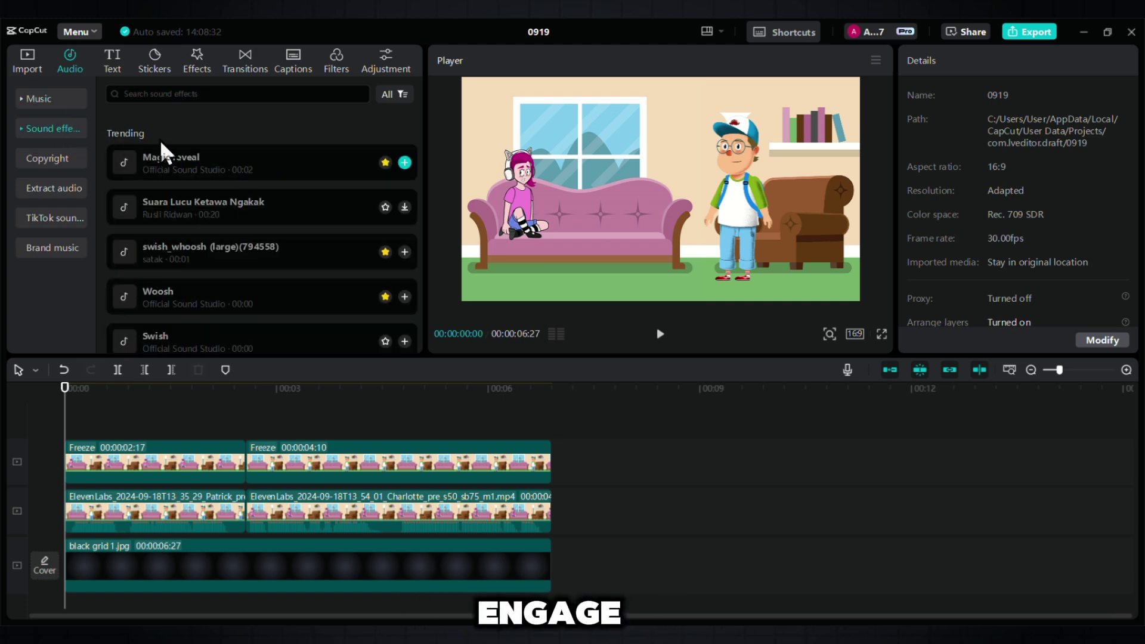
pyautogui.click(52, 96)
pyautogui.click(60, 127)
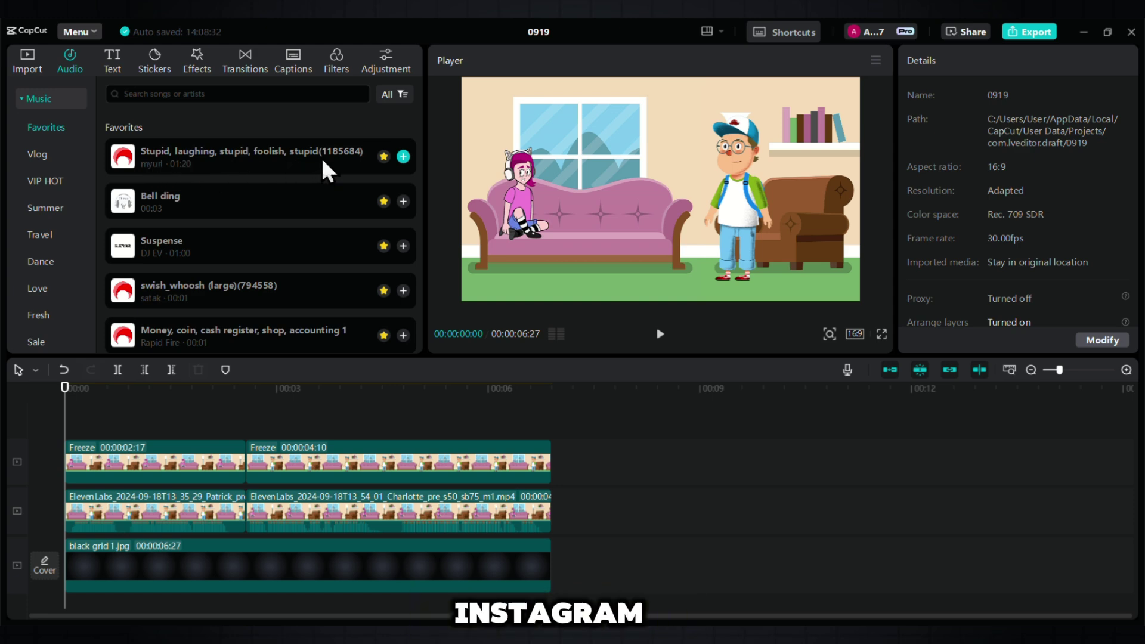
pyautogui.click(404, 157)
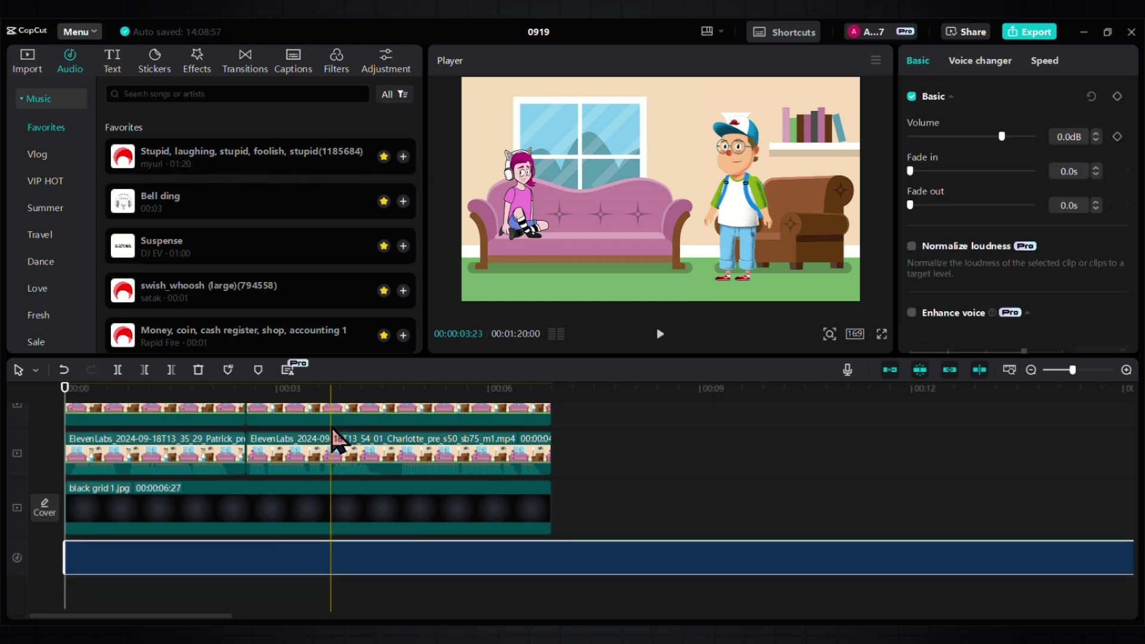
# Split the music at the video's end and delete the excess.
pyautogui.click(555, 565)
pyautogui.press('a')
pyautogui.press('Delete')
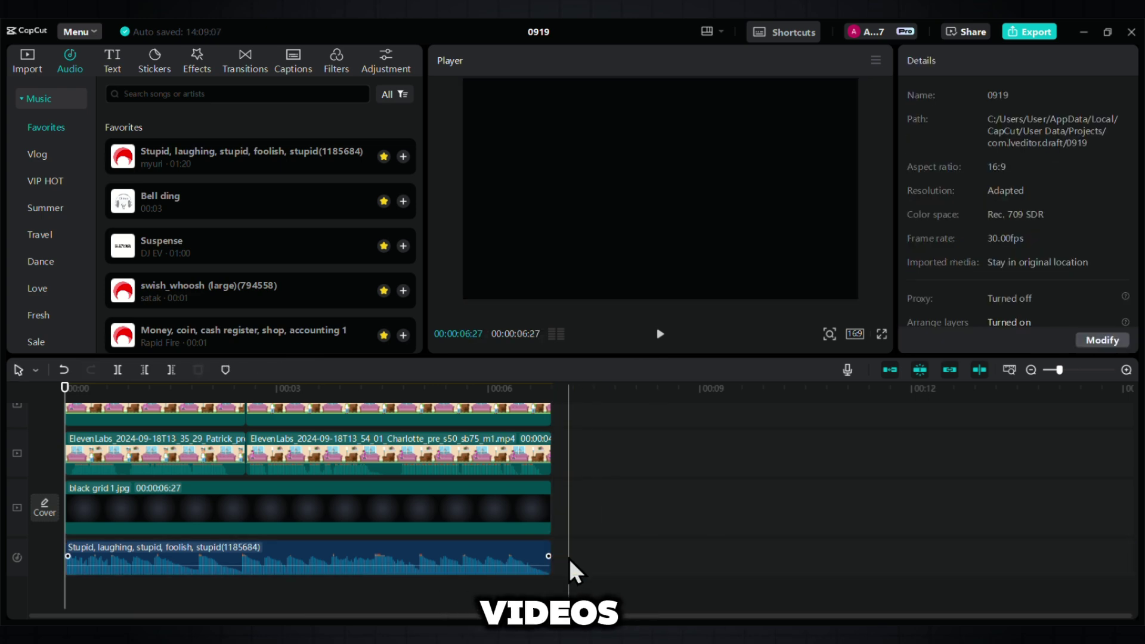
pyautogui.click(537, 557)
# Align the music's end with the video's end and preview the conversation.
pyautogui.moveTo(550, 564)
pyautogui.mouseDown()
pyautogui.moveTo(519, 564)
pyautogui.moveTo(553, 564)
pyautogui.mouseUp()
pyautogui.click(660, 334)
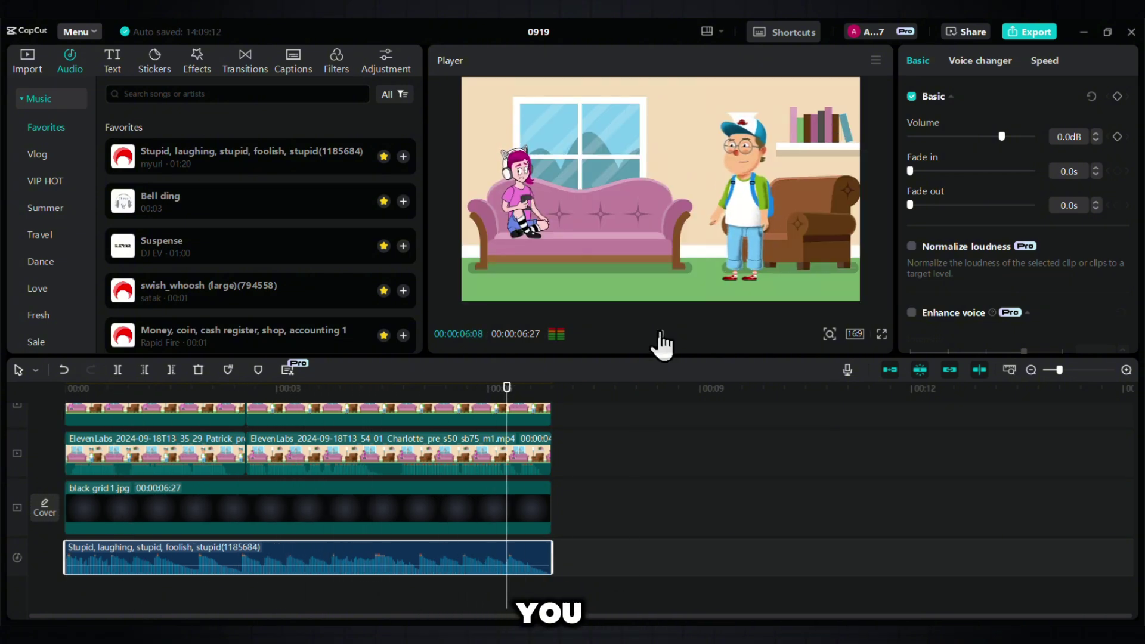
pyautogui.click(660, 334)
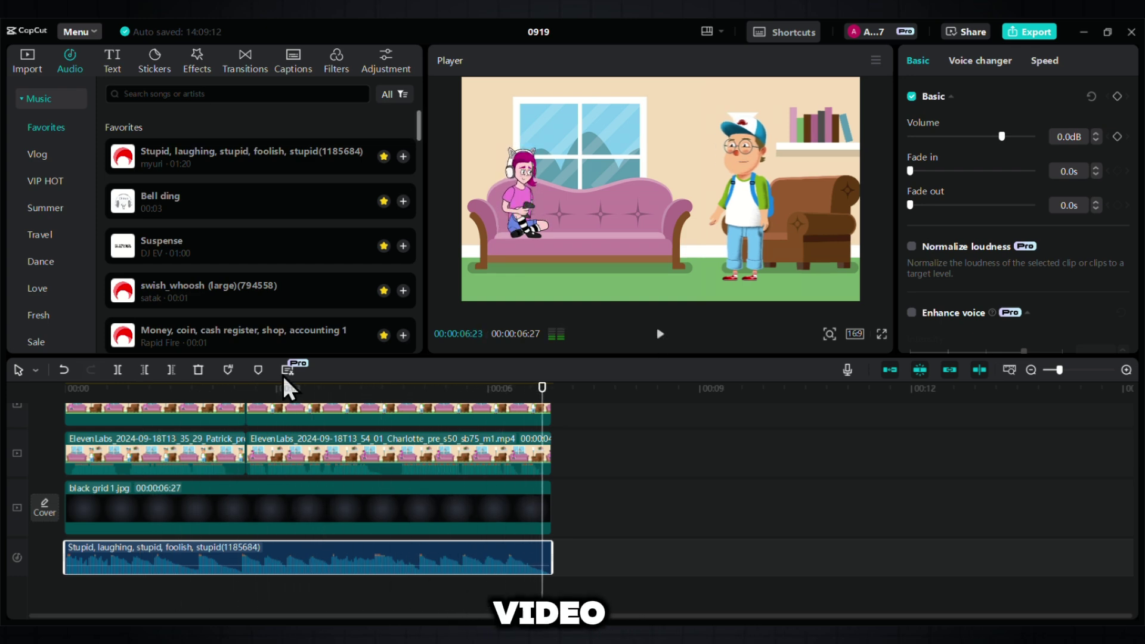
# Select the top Freeze overlay at the start of the second shot to view its Transform settings.
pyautogui.click(245, 438)
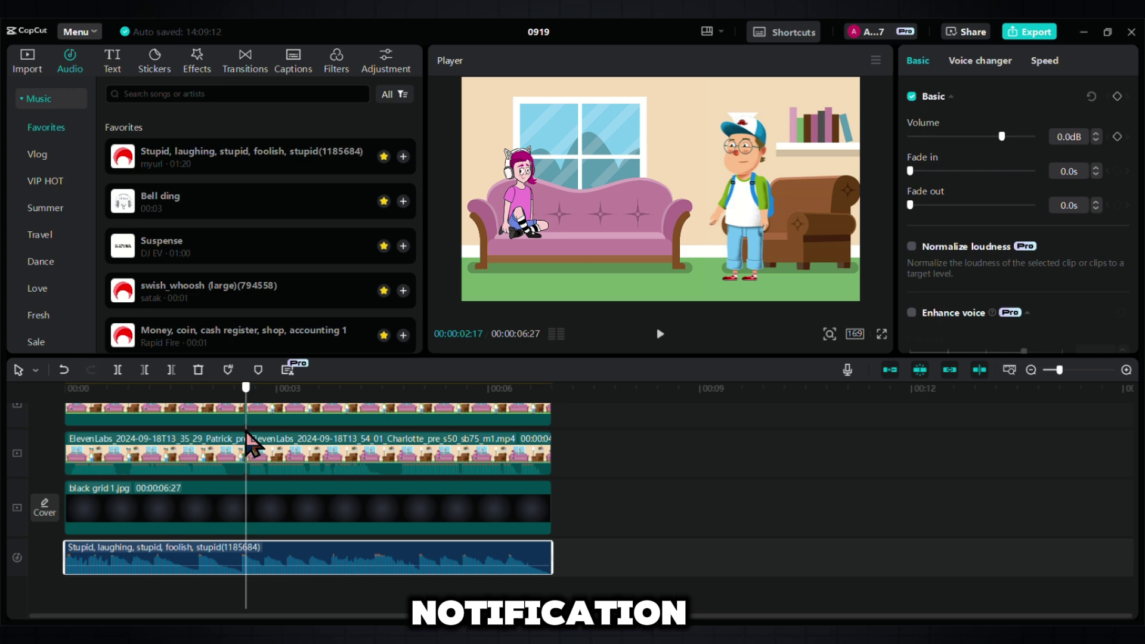
pyautogui.click(299, 434)
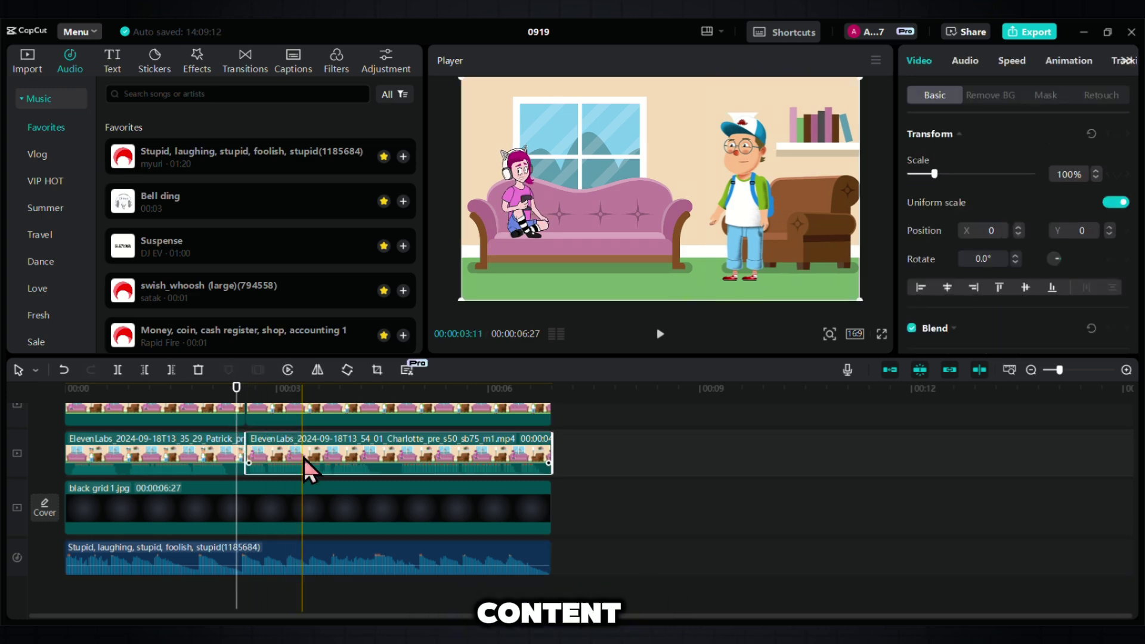
pyautogui.click(298, 415)
pyautogui.moveTo(238, 388); pyautogui.dragTo(255, 391)
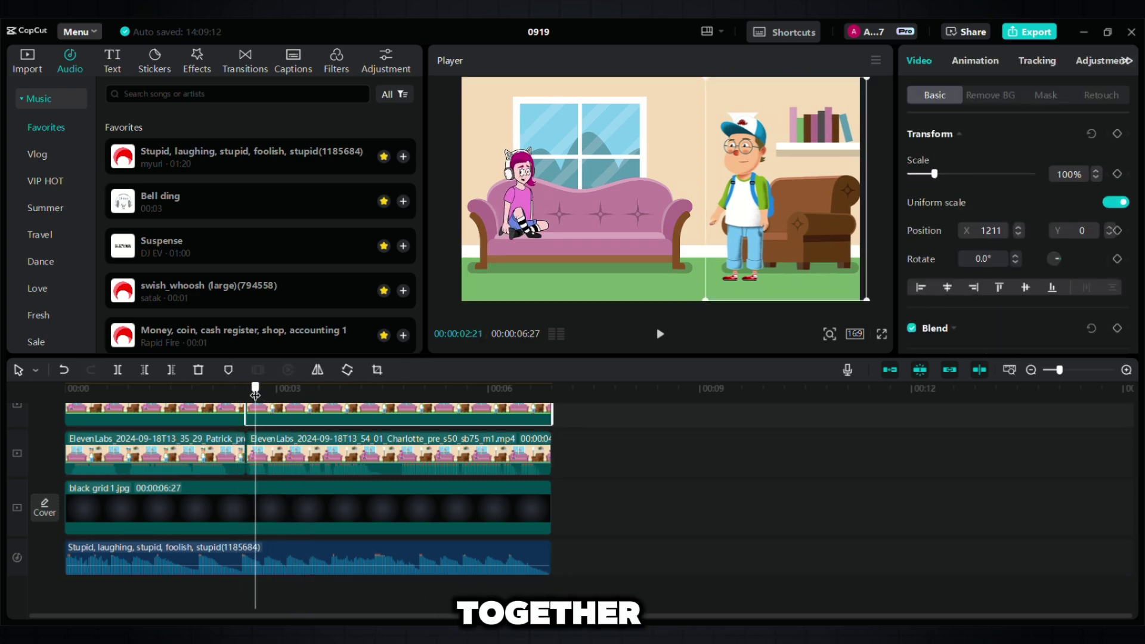